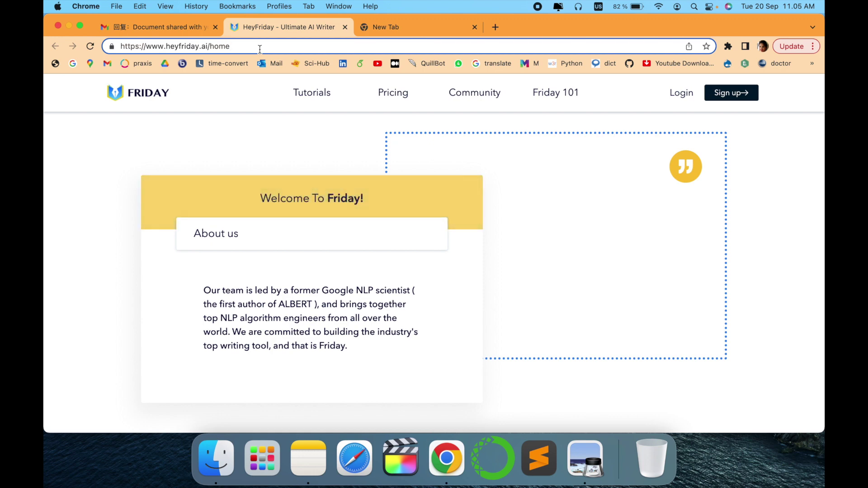
scroll(360, 289, down, 2)
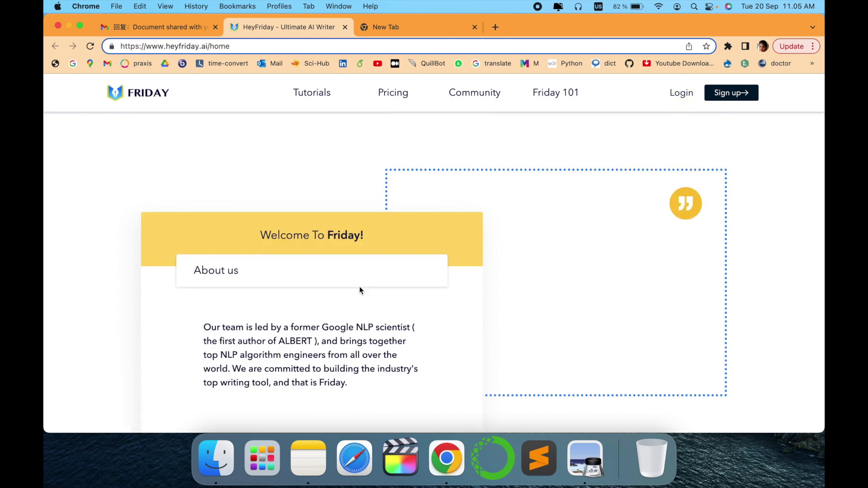
scroll(360, 289, up, 10)
scroll(360, 289, down, 1)
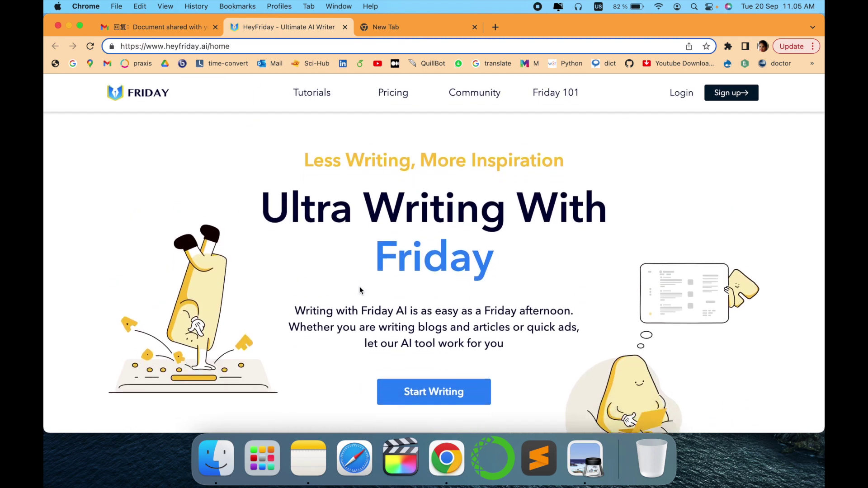
scroll(360, 289, up, 1)
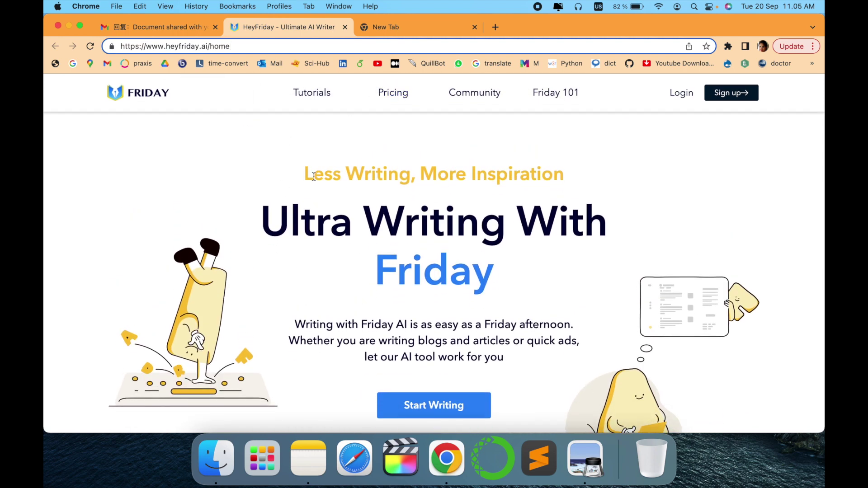
scroll(511, 307, down, 1)
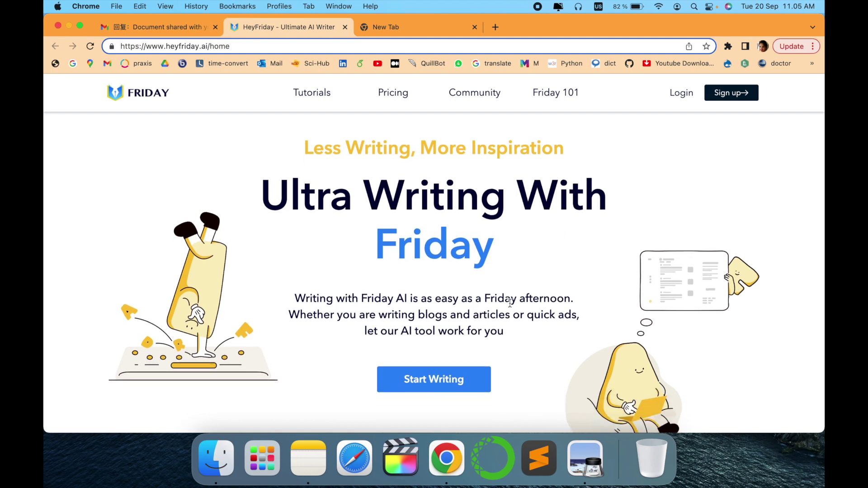
scroll(510, 307, down, 1)
scroll(511, 307, down, 4)
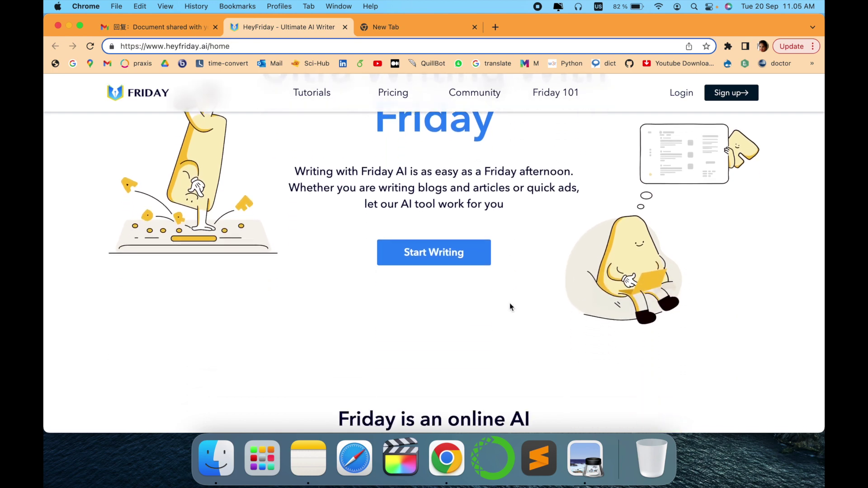
scroll(510, 306, up, 2)
scroll(511, 306, down, 2)
scroll(510, 306, down, 2)
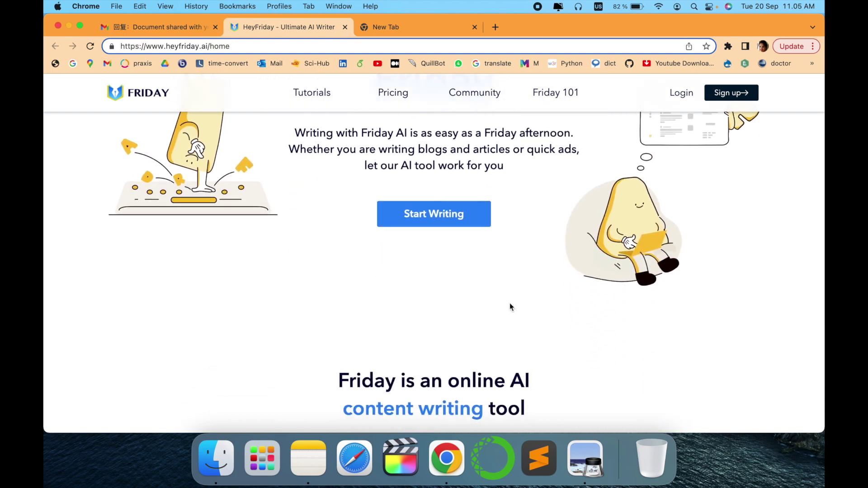
scroll(510, 306, down, 8)
scroll(510, 307, down, 3)
scroll(510, 307, down, 6)
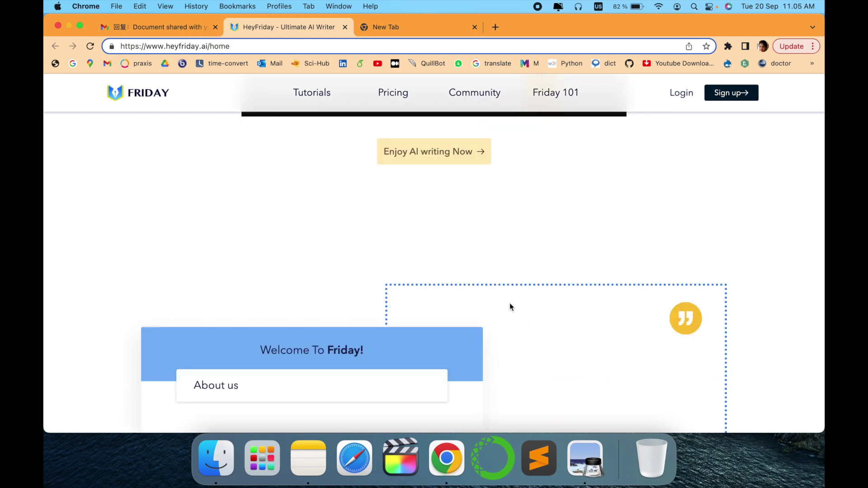
scroll(510, 307, down, 3)
scroll(511, 307, down, 1)
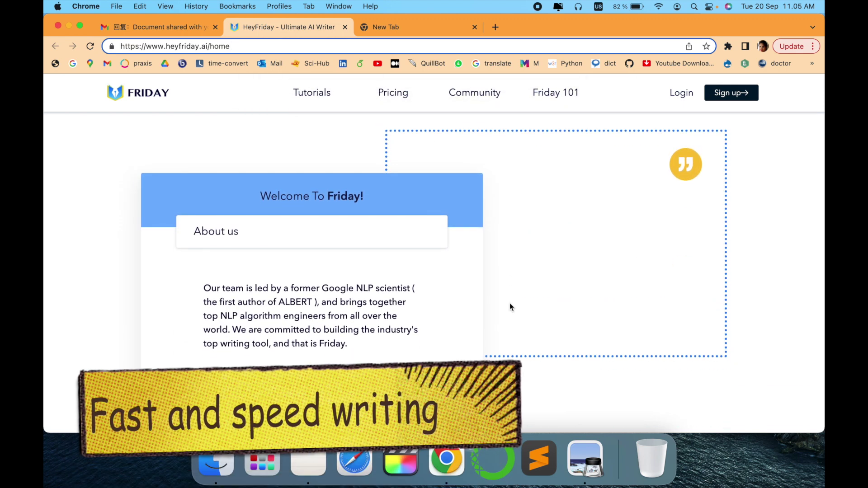
scroll(510, 306, down, 8)
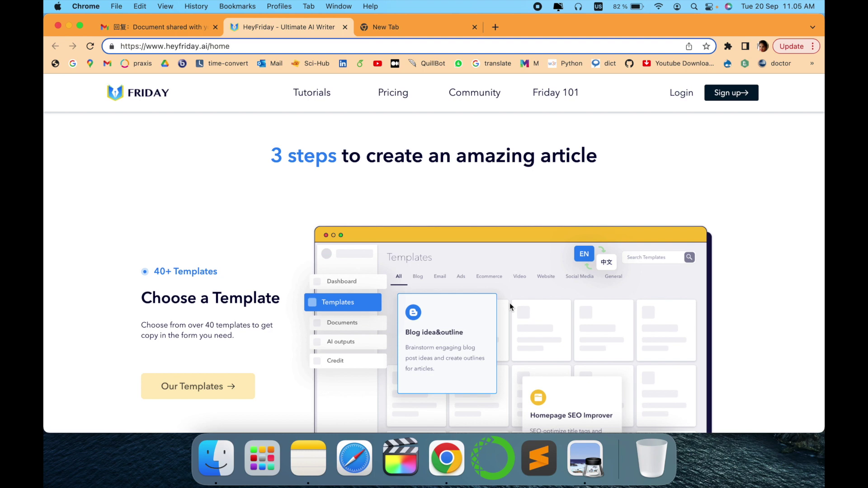
scroll(509, 303, down, 3)
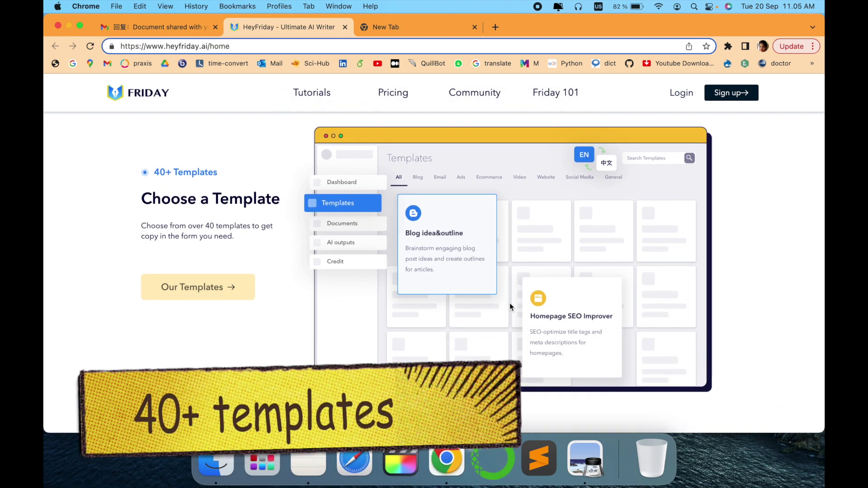
scroll(509, 304, up, 1)
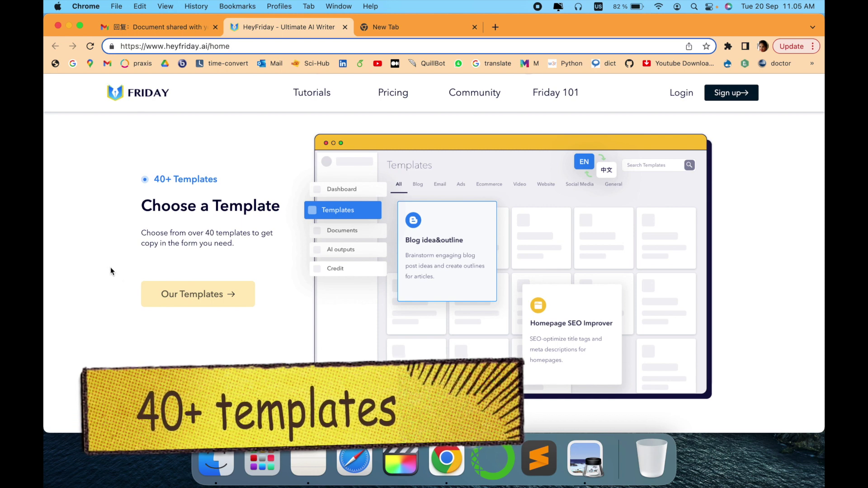
scroll(250, 249, down, 1)
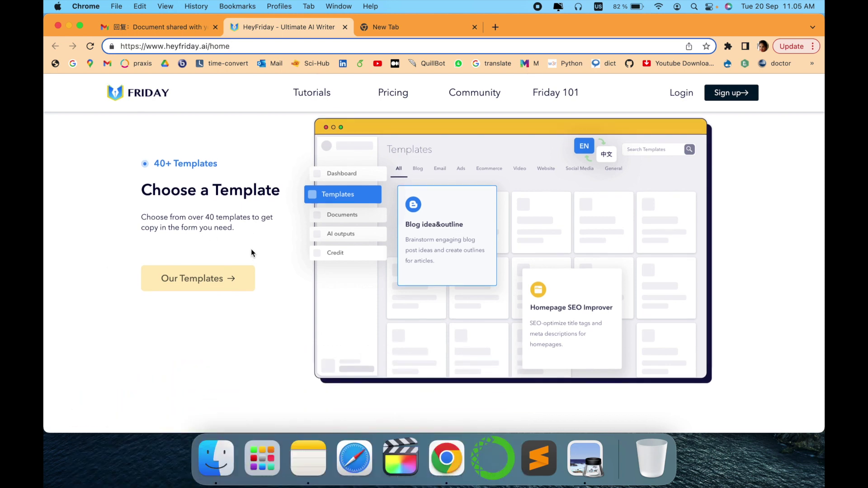
scroll(251, 249, down, 1)
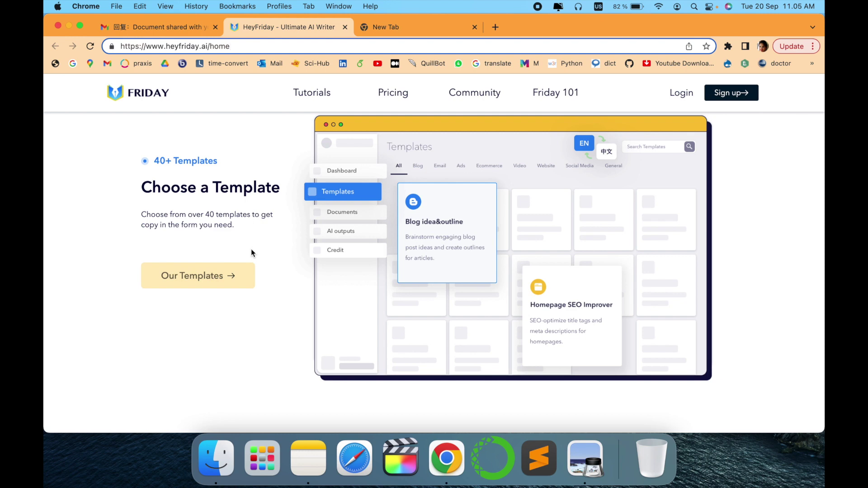
scroll(252, 249, down, 3)
scroll(251, 248, down, 3)
scroll(252, 249, down, 2)
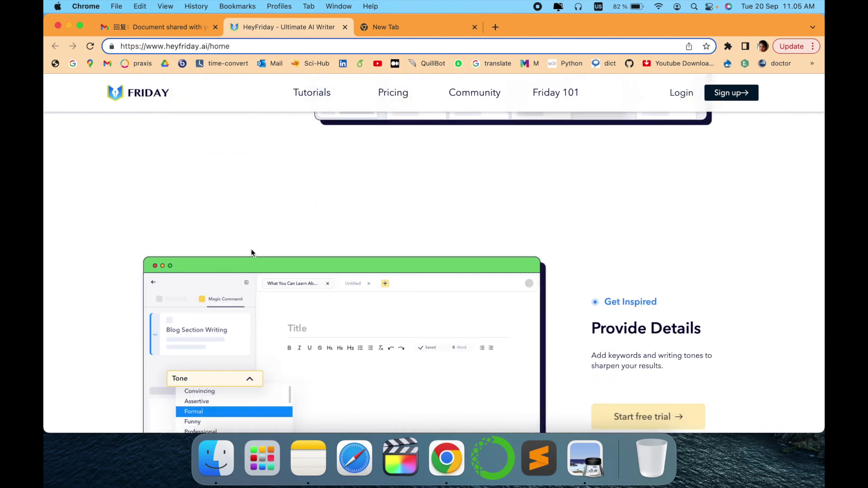
scroll(252, 249, down, 3)
scroll(251, 249, down, 2)
scroll(251, 249, down, 3)
scroll(250, 249, down, 2)
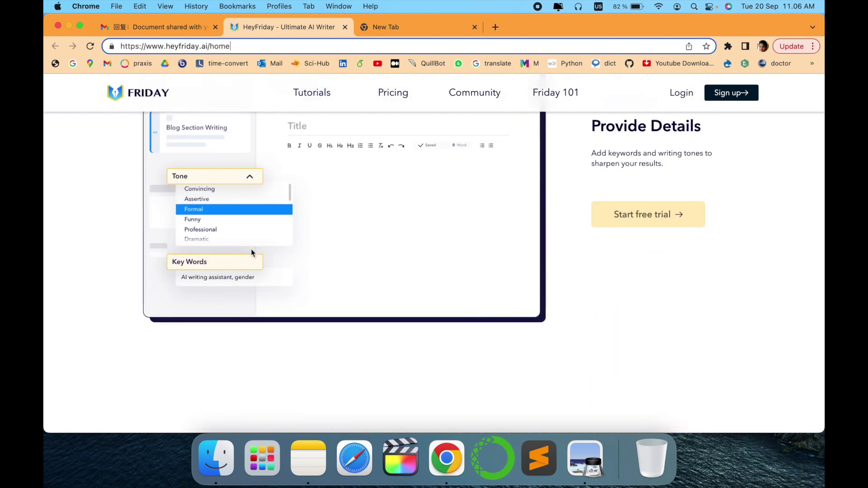
scroll(251, 249, down, 3)
scroll(250, 249, down, 3)
scroll(251, 249, down, 1)
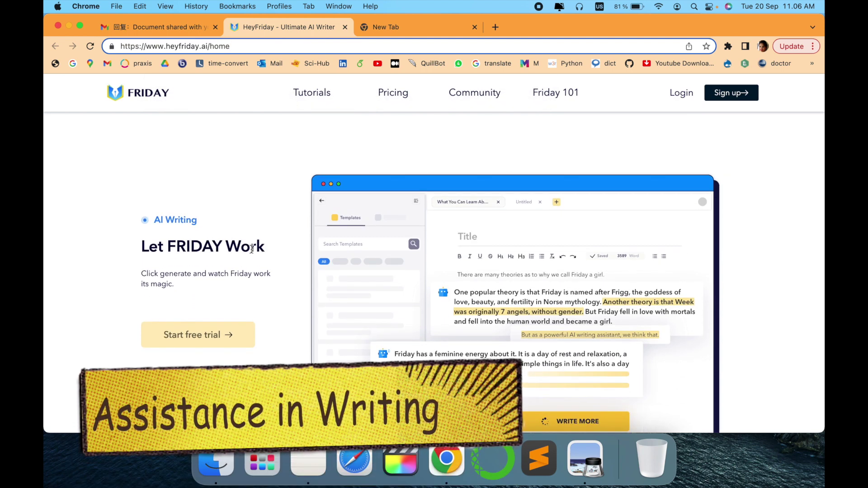
scroll(150, 351, down, 2)
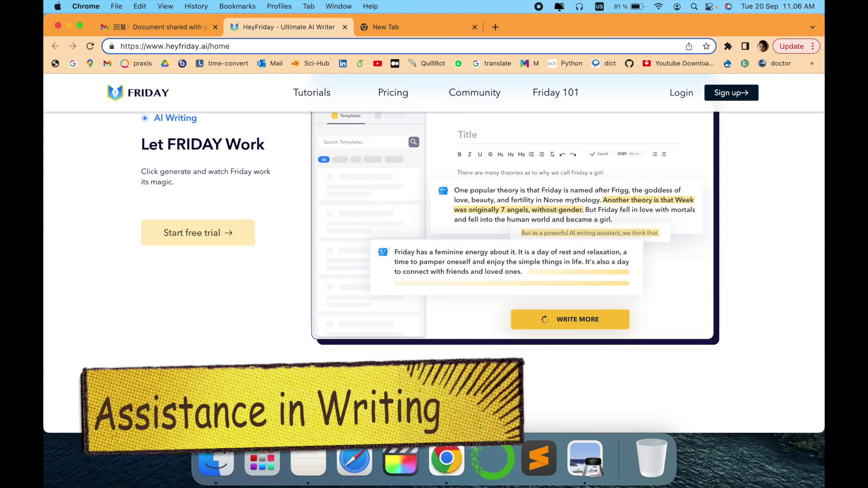
scroll(165, 379, down, 5)
scroll(165, 380, down, 2)
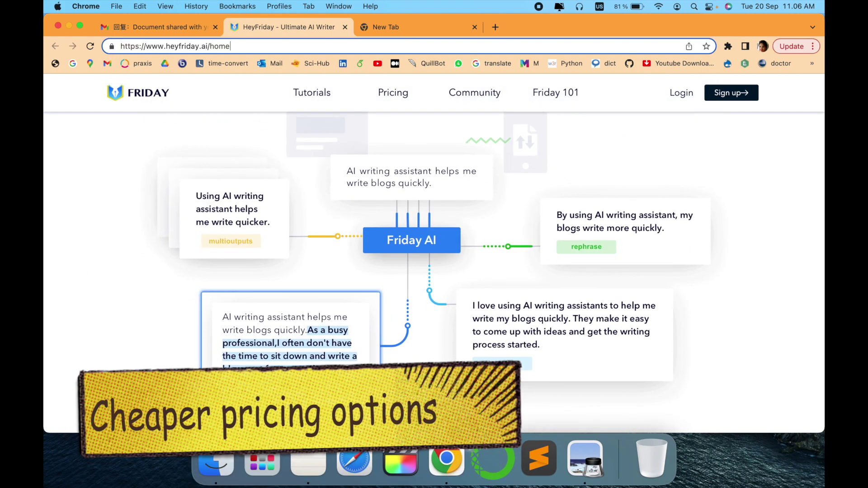
scroll(165, 381, up, 2)
scroll(165, 379, up, 3)
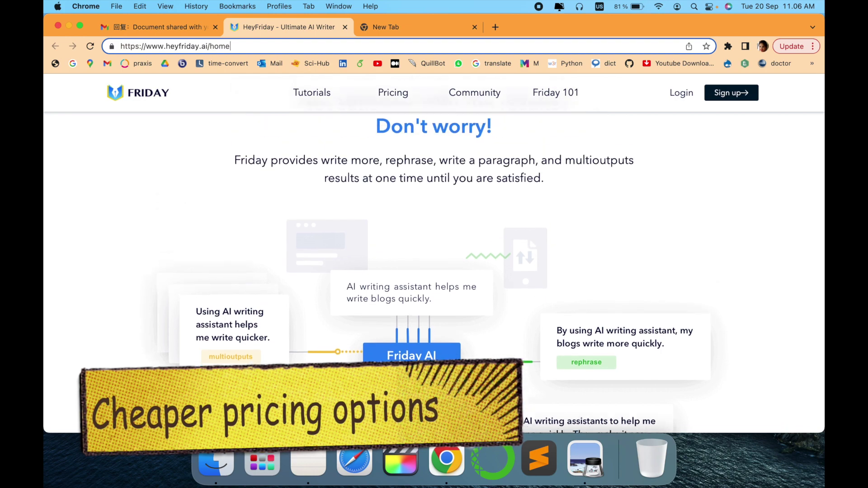
scroll(164, 380, up, 1)
scroll(165, 380, up, 6)
scroll(164, 379, down, 5)
scroll(165, 380, down, 6)
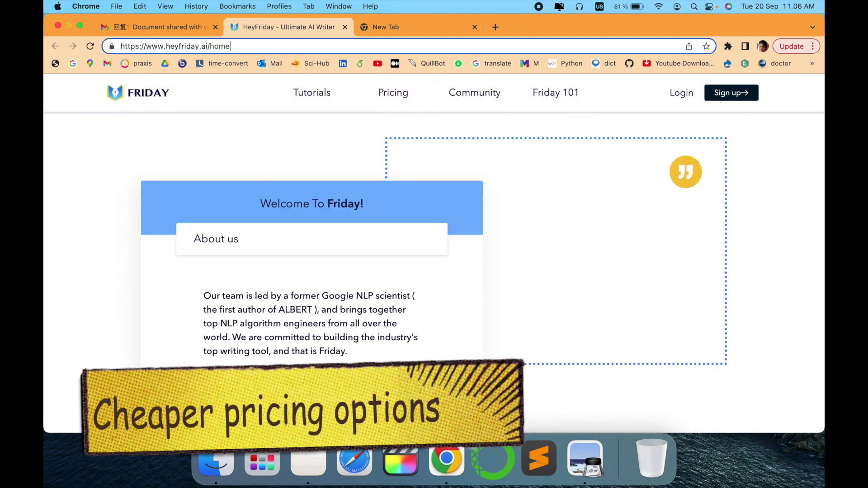
scroll(165, 380, up, 2)
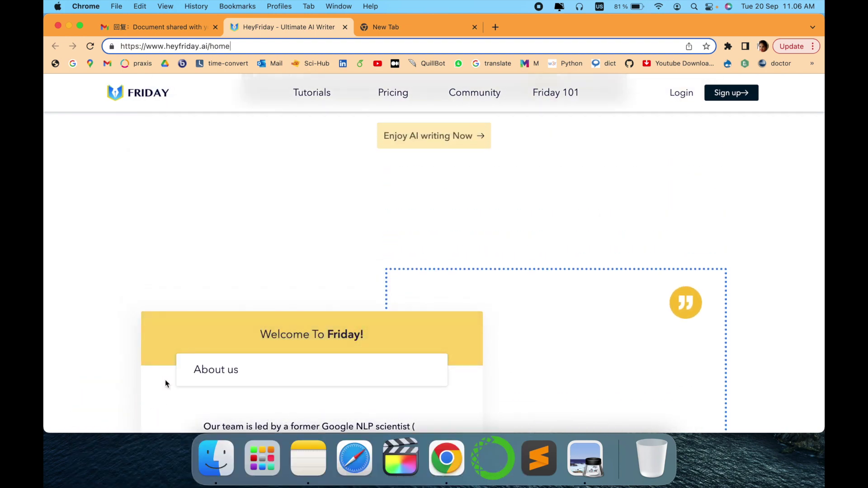
scroll(164, 379, up, 5)
scroll(165, 379, up, 5)
scroll(165, 379, up, 2)
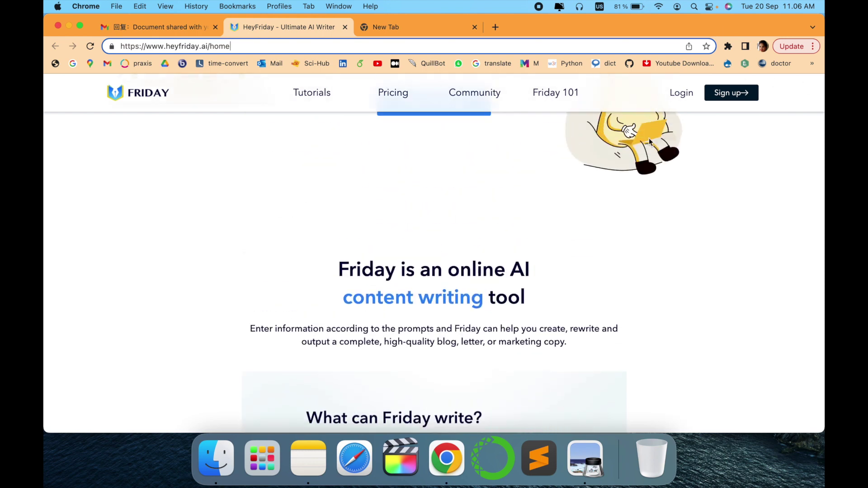
Step: Log in via Continue with Google with the existing account and land on the All templates dashboard
click(681, 93)
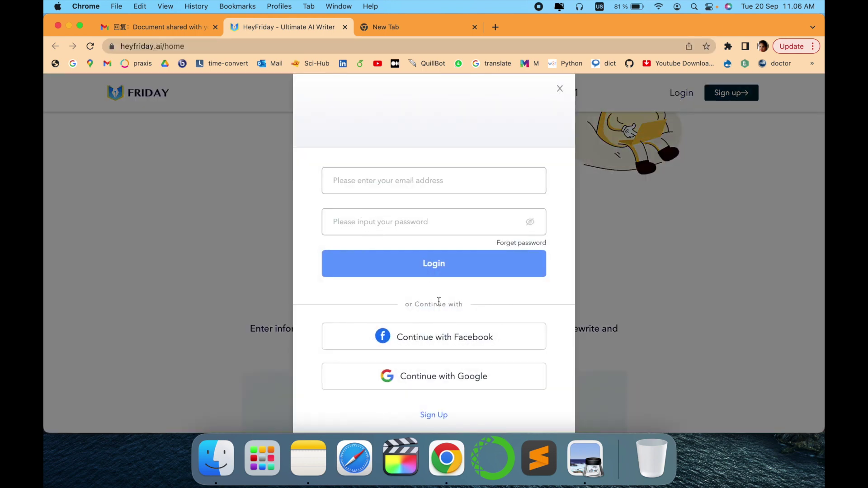
click(444, 376)
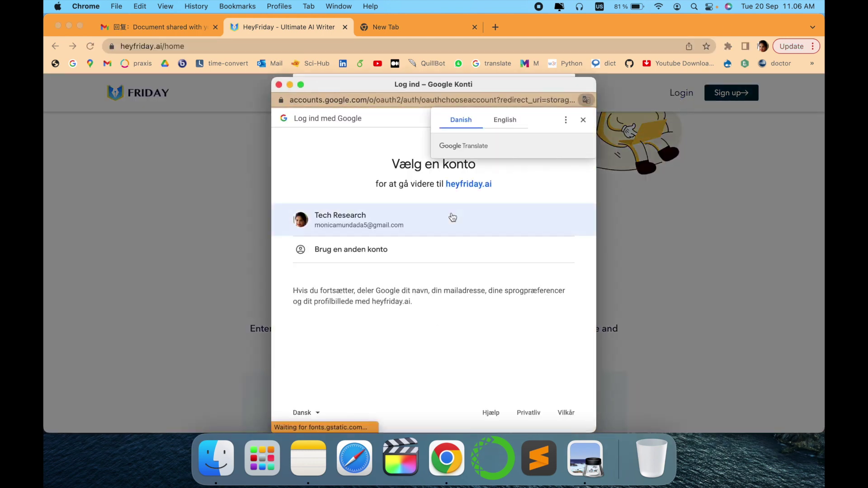
click(452, 217)
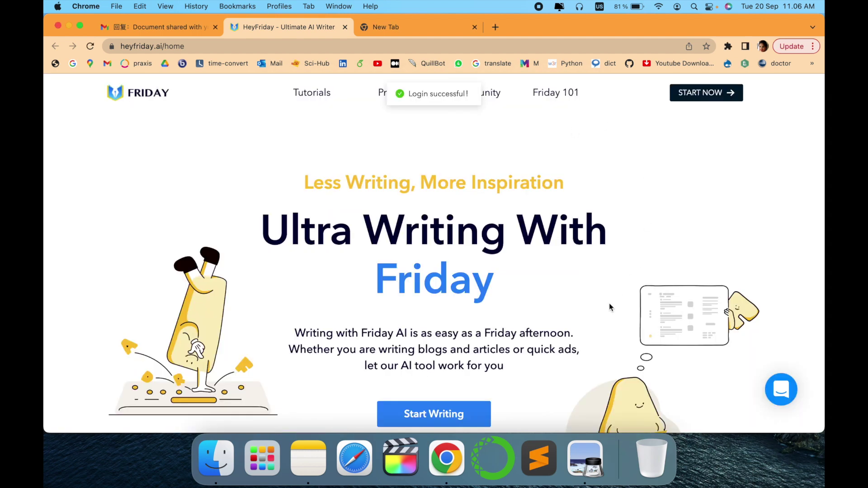
mouse_move(706, 93)
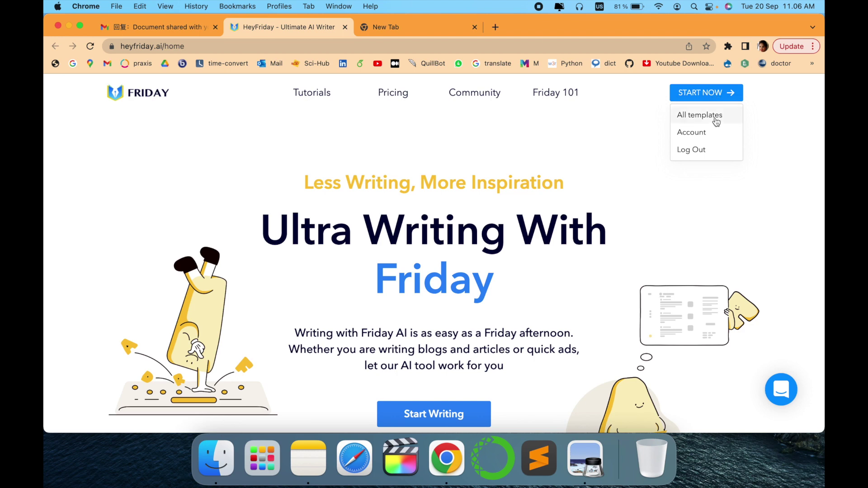
click(699, 115)
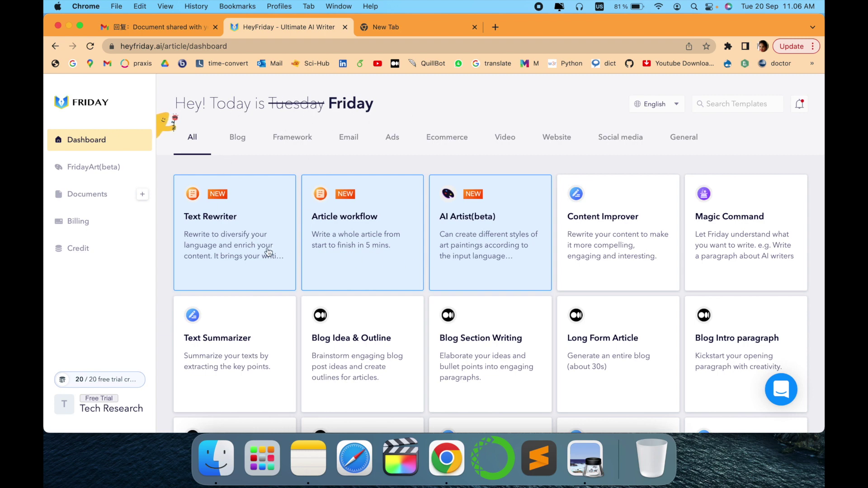
scroll(289, 312, down, 2)
scroll(290, 325, down, 1)
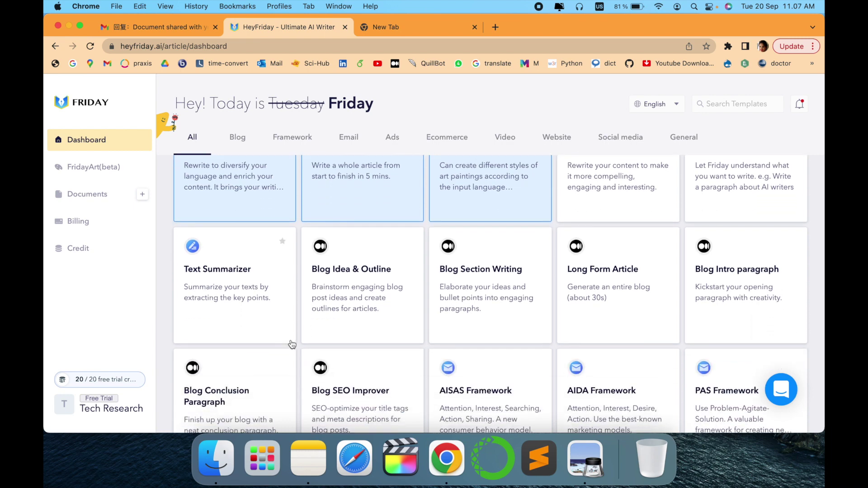
scroll(292, 338, down, 2)
scroll(293, 345, down, 1)
scroll(292, 345, down, 2)
scroll(293, 344, down, 2)
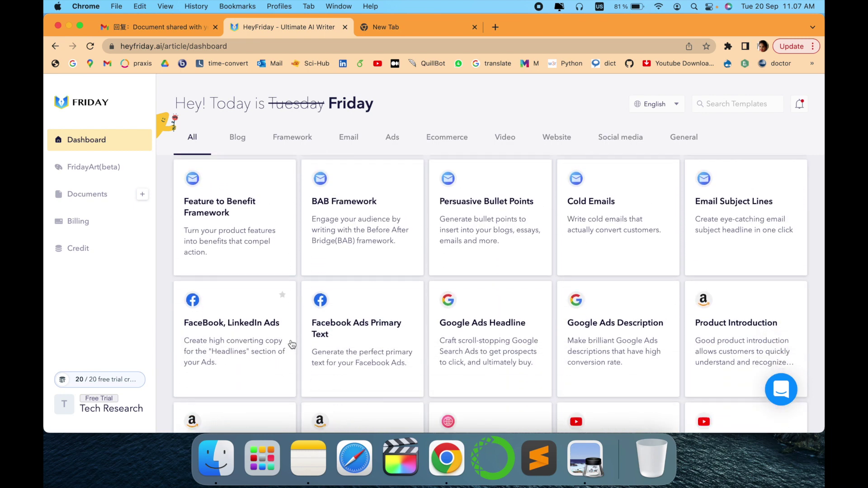
scroll(292, 345, down, 2)
scroll(292, 345, down, 2)
scroll(292, 345, up, 2)
scroll(292, 345, up, 2)
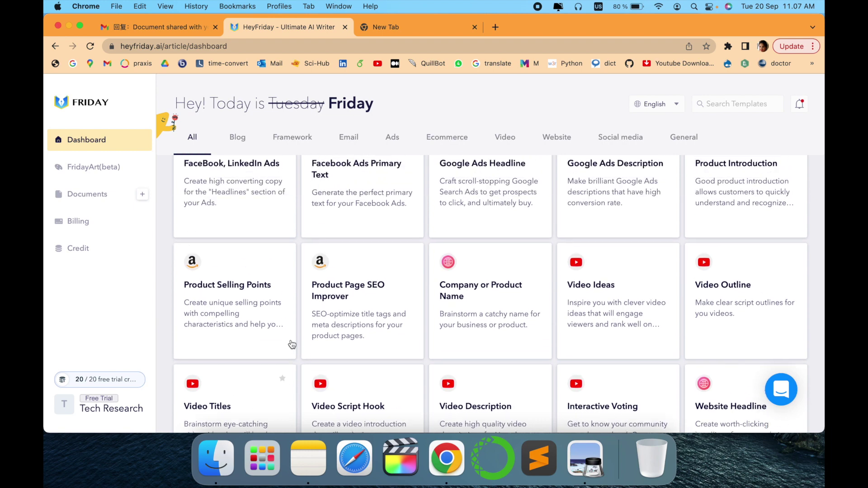
scroll(292, 344, up, 1)
scroll(293, 345, up, 2)
scroll(292, 345, up, 3)
scroll(293, 345, up, 2)
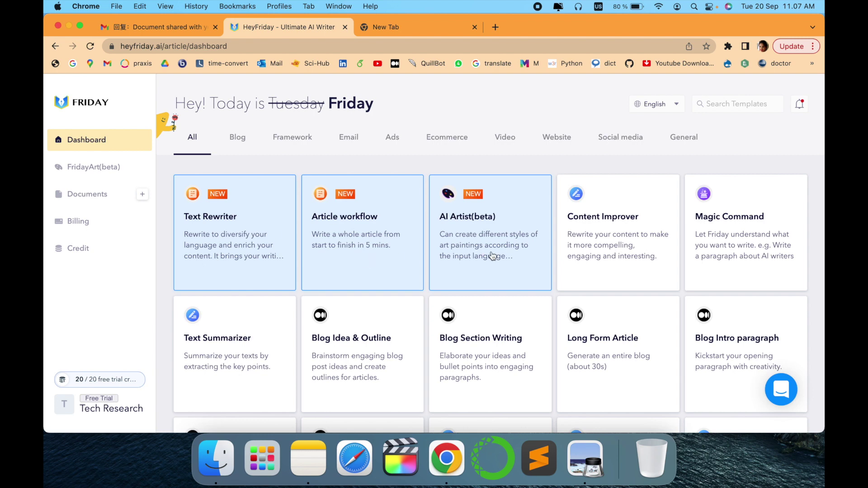
mouse_move(618, 232)
scroll(635, 263, down, 3)
scroll(634, 263, down, 2)
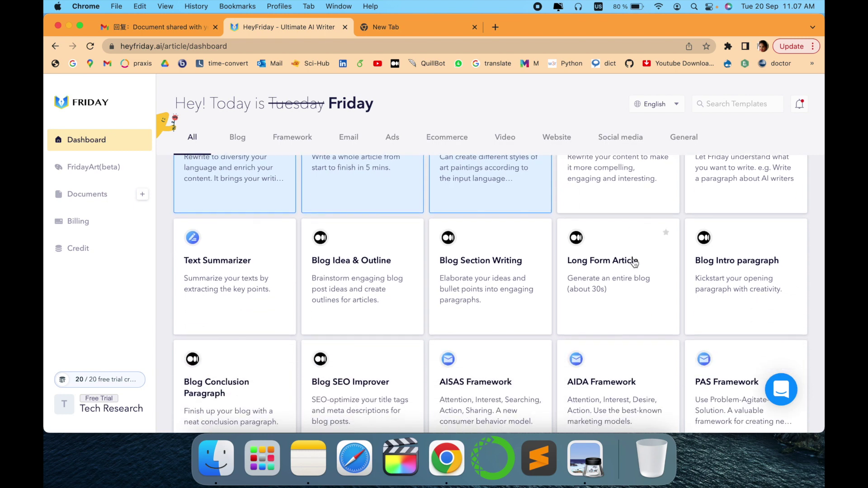
scroll(635, 263, down, 3)
scroll(634, 263, down, 3)
scroll(635, 263, down, 2)
scroll(634, 263, down, 3)
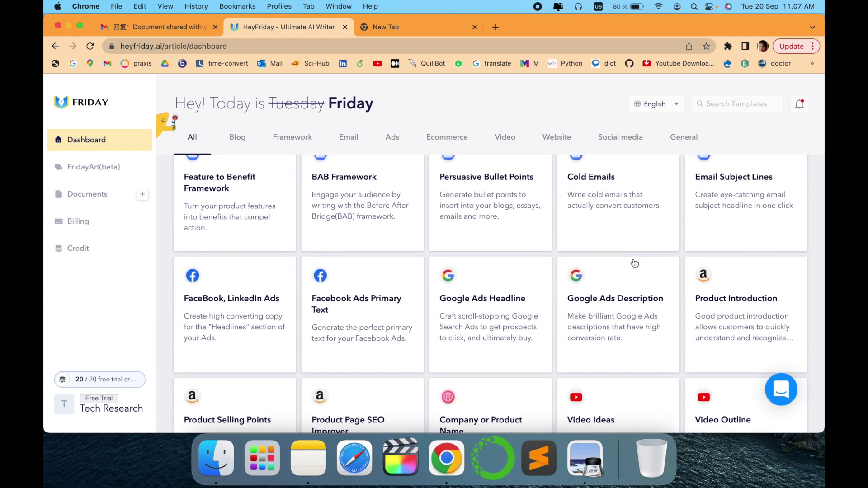
scroll(635, 263, down, 2)
scroll(635, 263, down, 3)
scroll(635, 263, down, 3)
scroll(635, 263, down, 2)
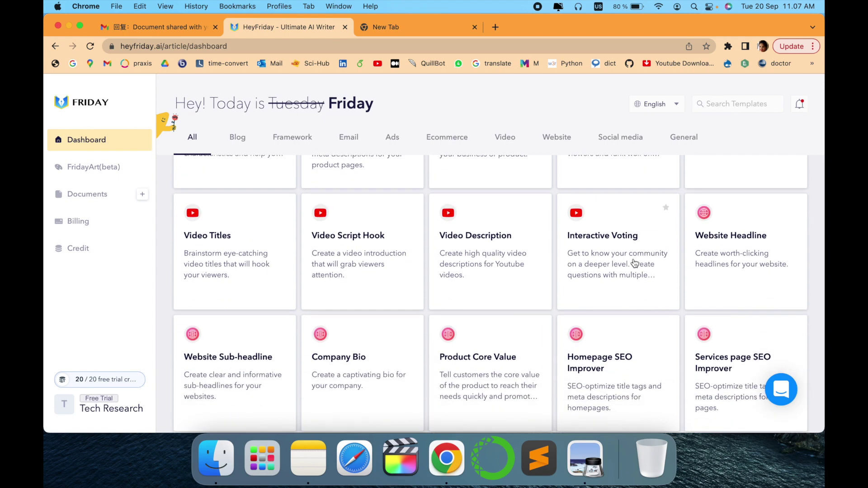
scroll(635, 263, down, 3)
scroll(635, 263, down, 2)
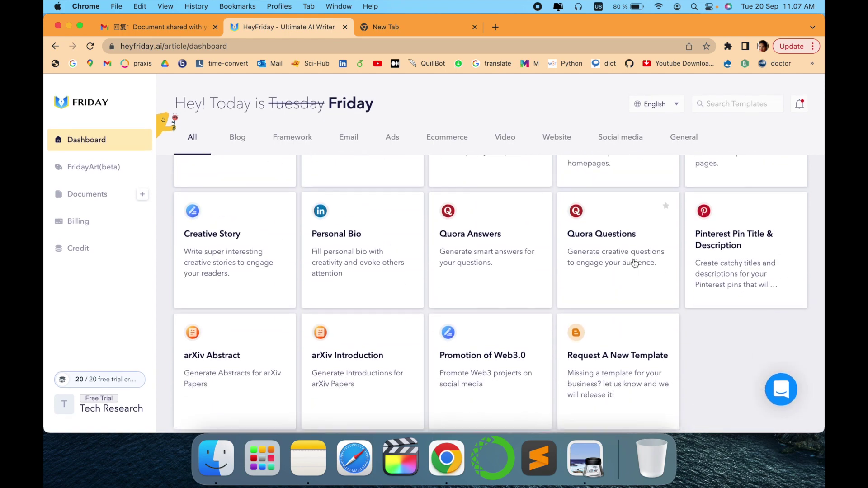
scroll(322, 272, up, 3)
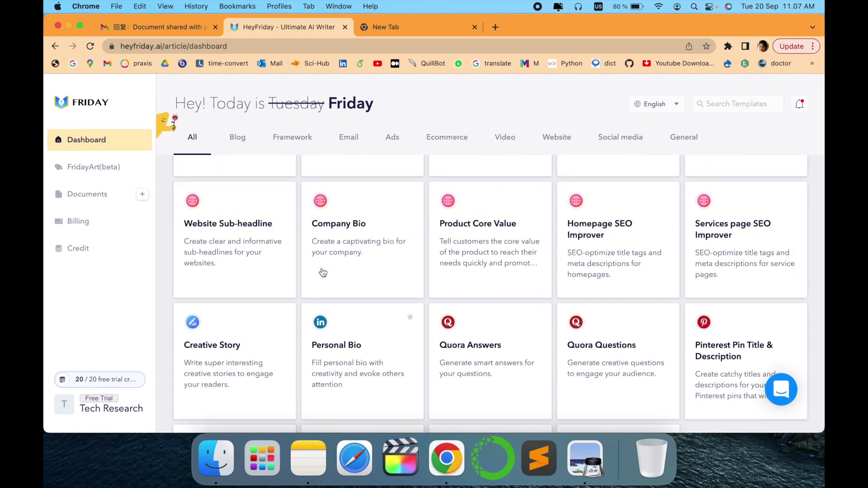
scroll(323, 272, up, 5)
scroll(323, 272, down, 8)
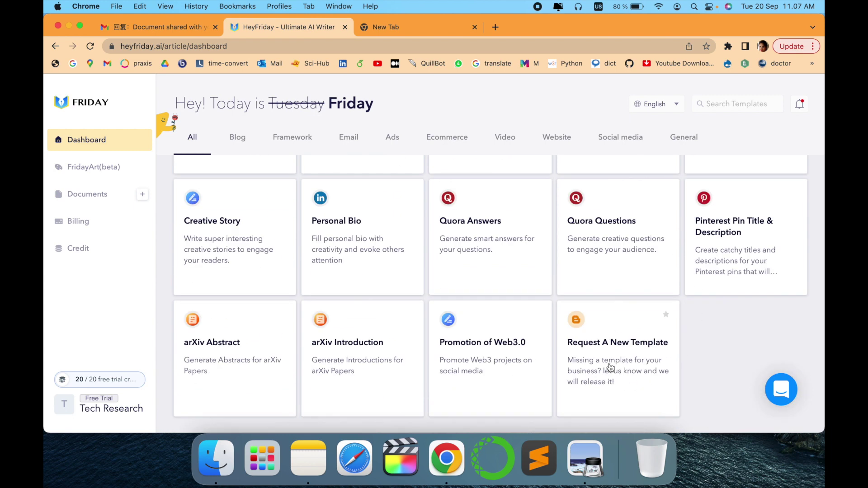
mouse_move(617, 359)
scroll(344, 268, up, 4)
scroll(344, 269, up, 4)
scroll(344, 268, up, 3)
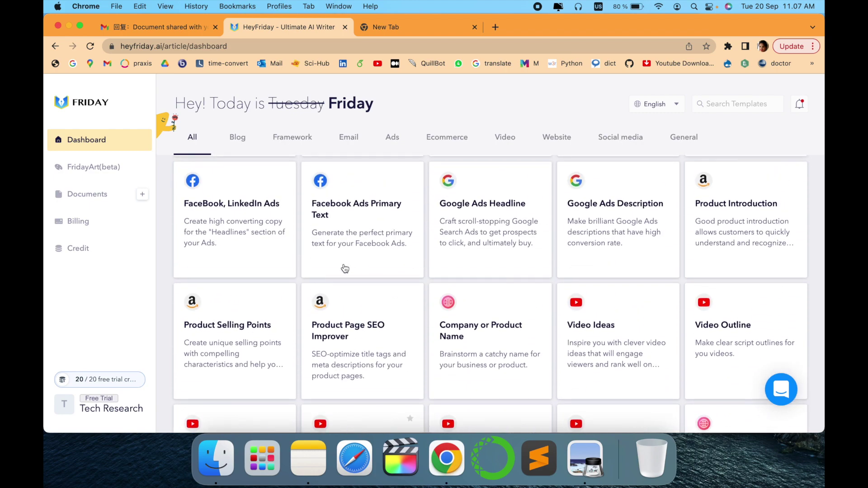
scroll(344, 269, up, 2)
scroll(345, 268, up, 3)
scroll(344, 269, up, 3)
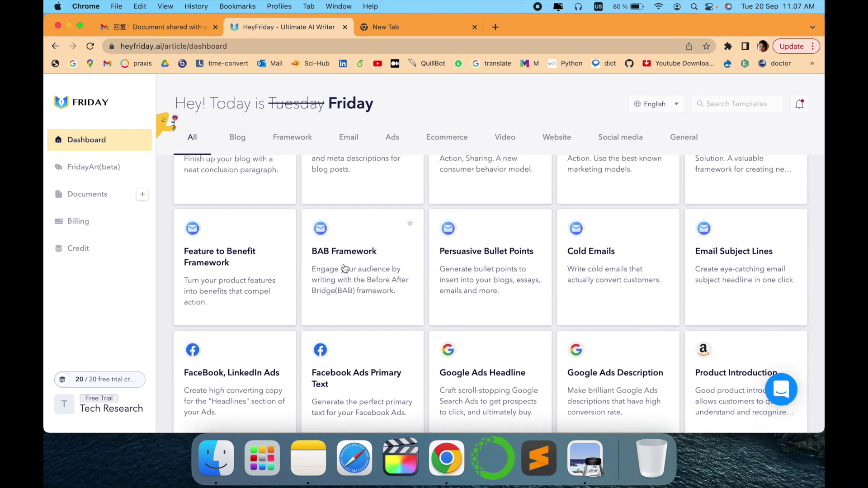
scroll(344, 268, up, 3)
scroll(345, 268, down, 10)
scroll(688, 388, down, 3)
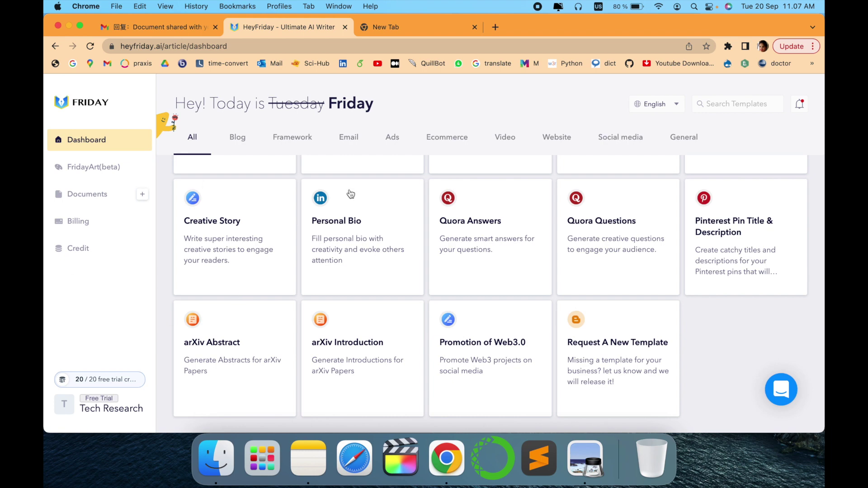
scroll(467, 284, up, 3)
scroll(467, 284, up, 5)
scroll(468, 283, up, 3)
scroll(468, 285, up, 3)
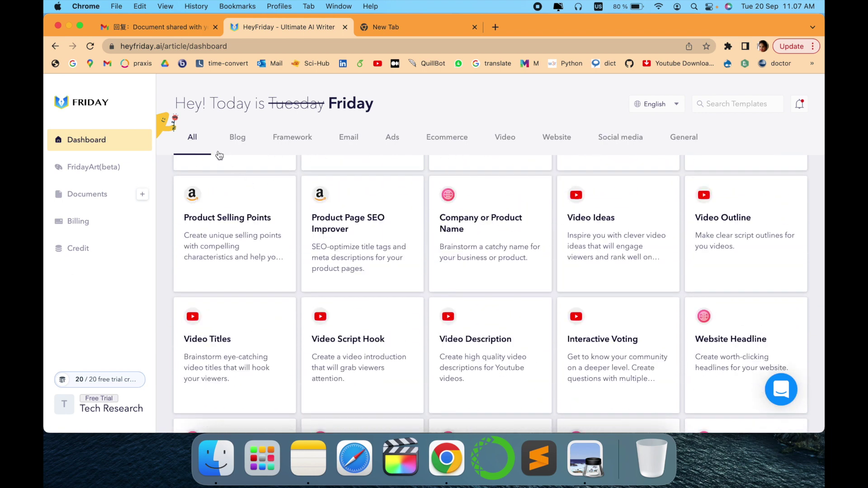
Step: Filter to Blog templates and open the Blog Idea & Outline workspace
click(238, 138)
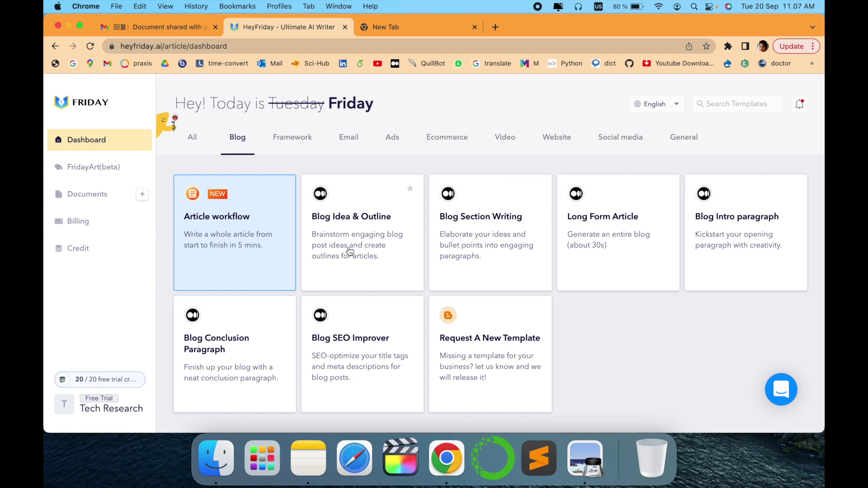
click(349, 249)
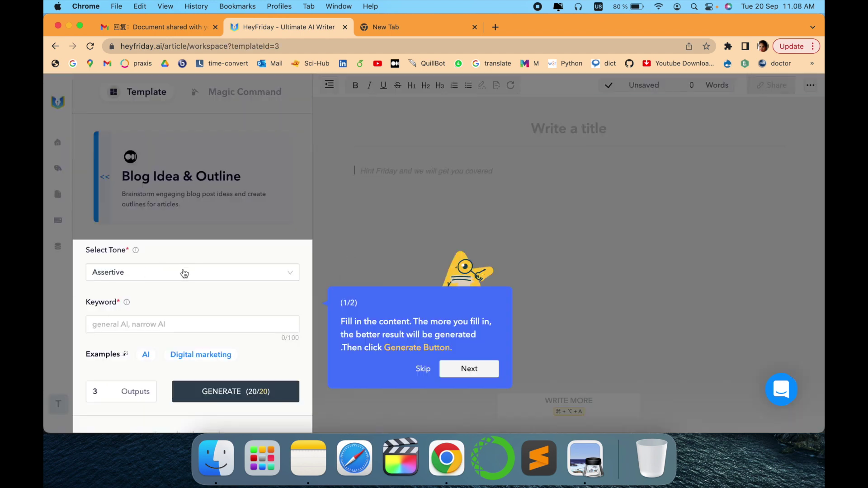
Step: Skip the tutorial, paste keyword Machine learning, and generate from the Digital marketing example
click(182, 271)
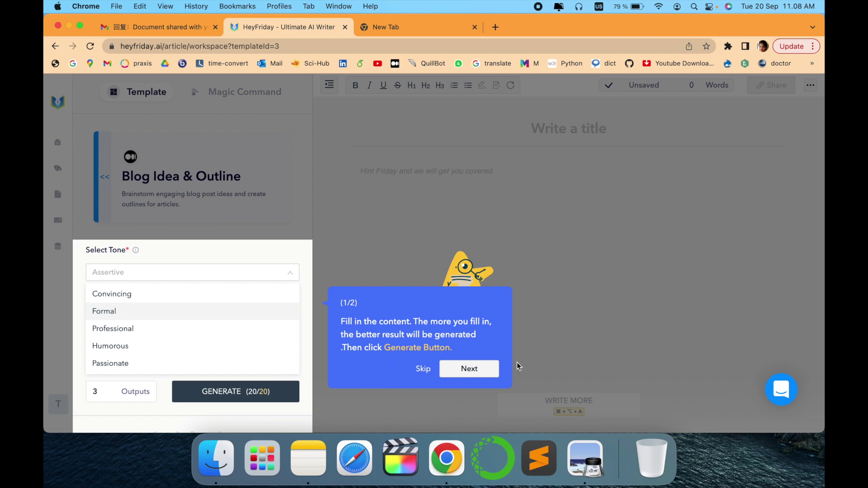
click(423, 369)
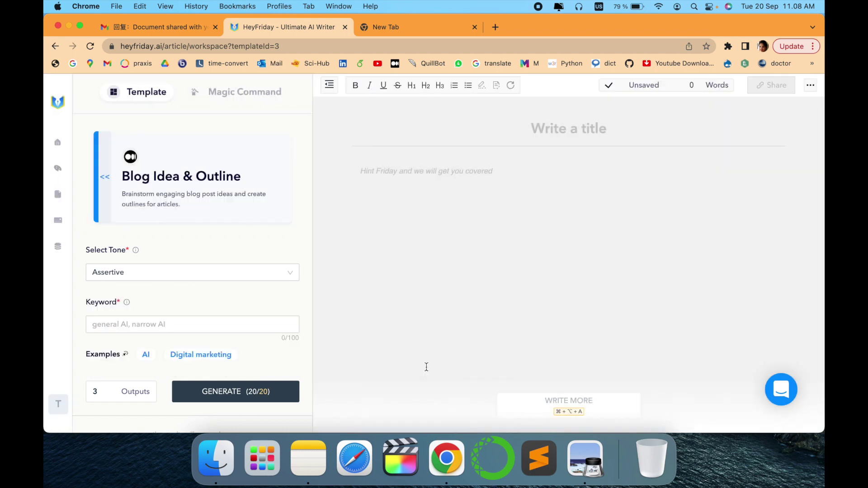
click(181, 328)
text(Machine learning)
key(Return)
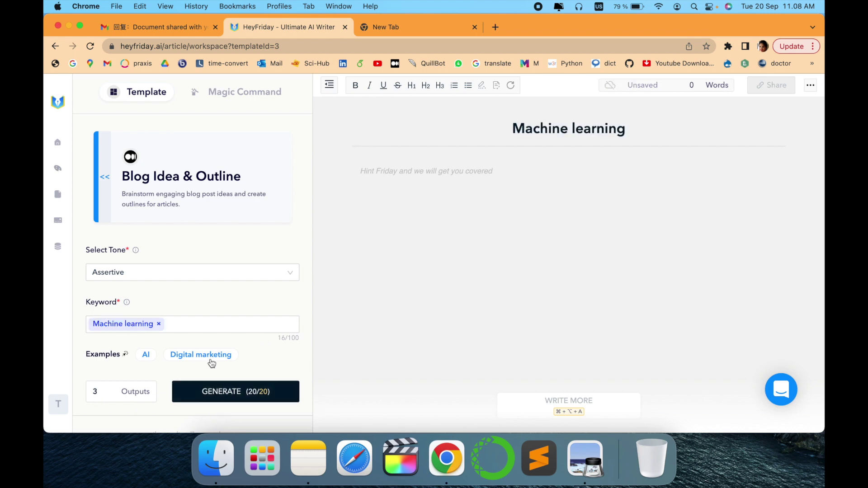
click(211, 359)
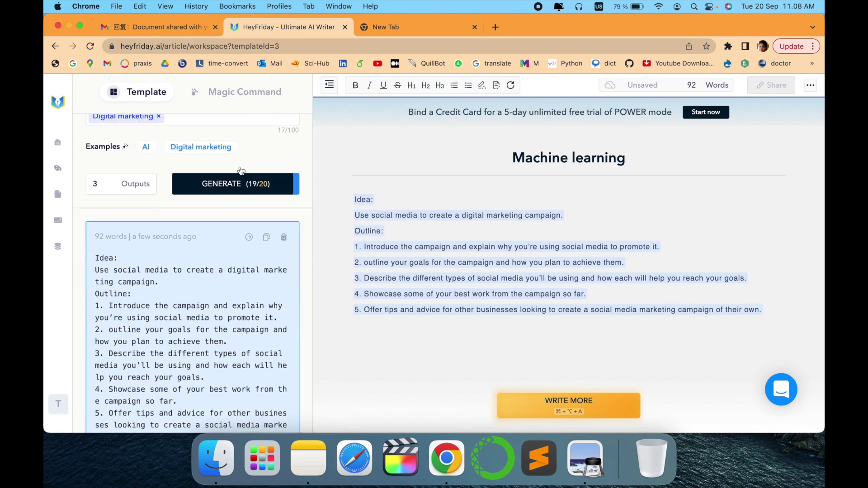
click(236, 183)
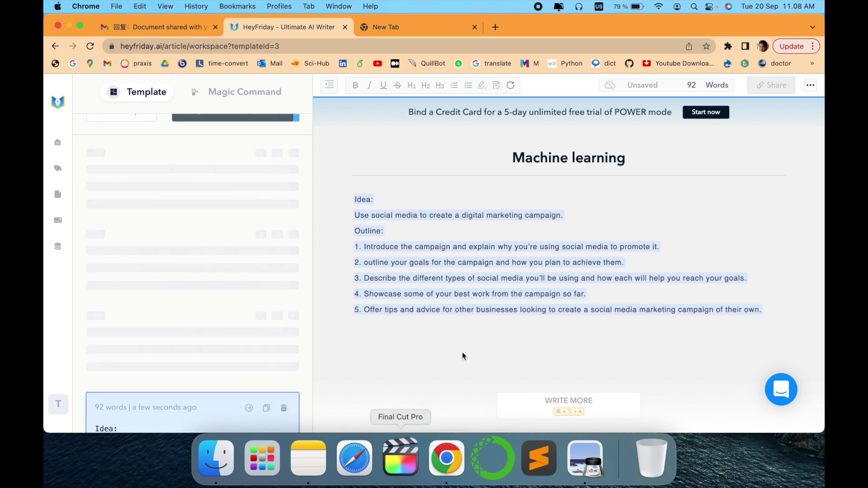
Step: Extend the document with WRITE MORE, then return to the template list
click(568, 403)
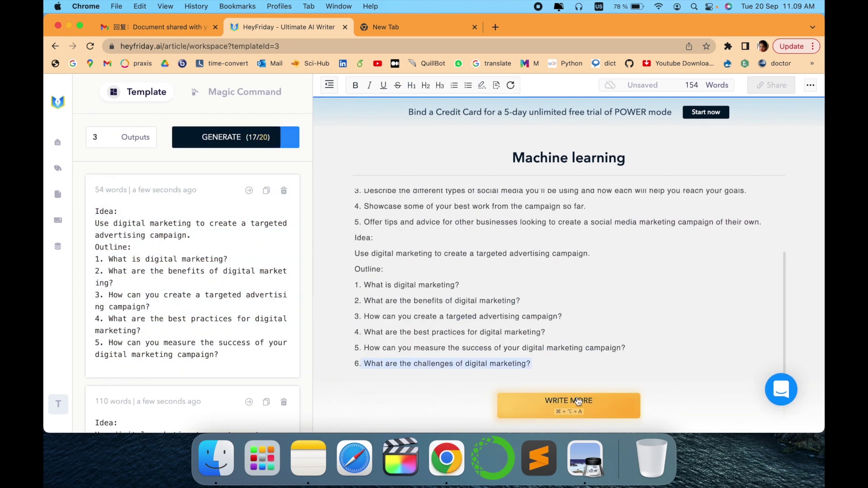
scroll(632, 358, up, 5)
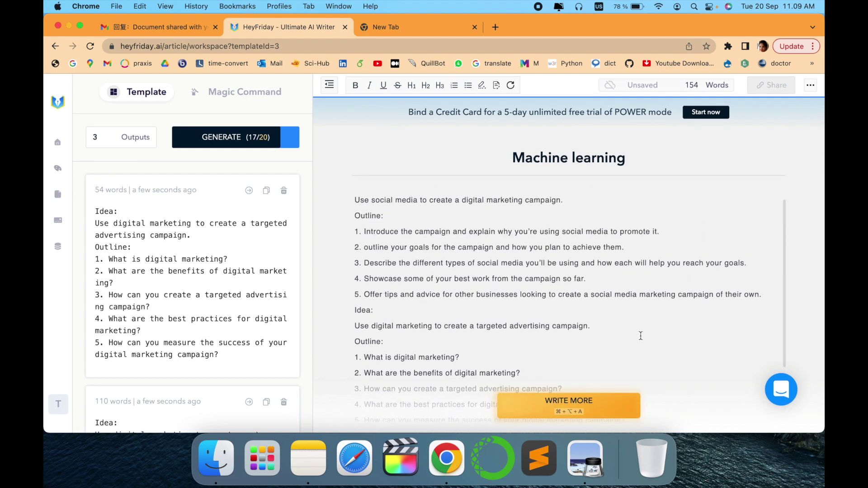
scroll(640, 336, down, 1)
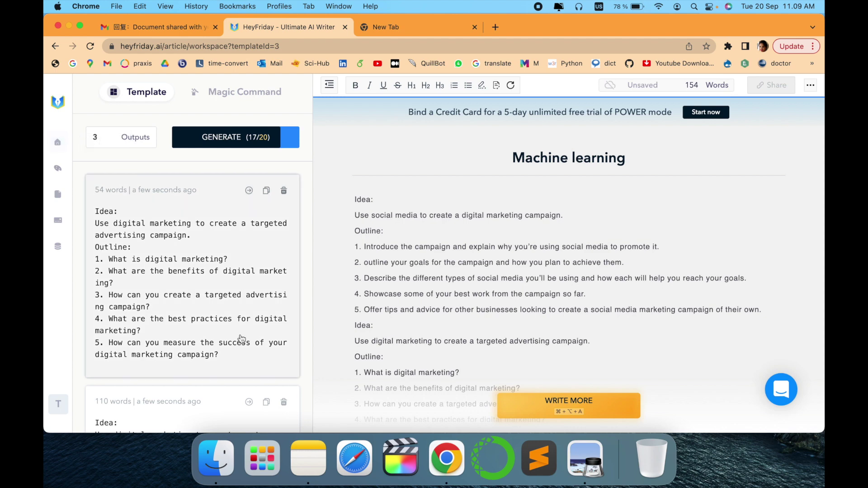
scroll(239, 282, up, 2)
scroll(239, 282, down, 3)
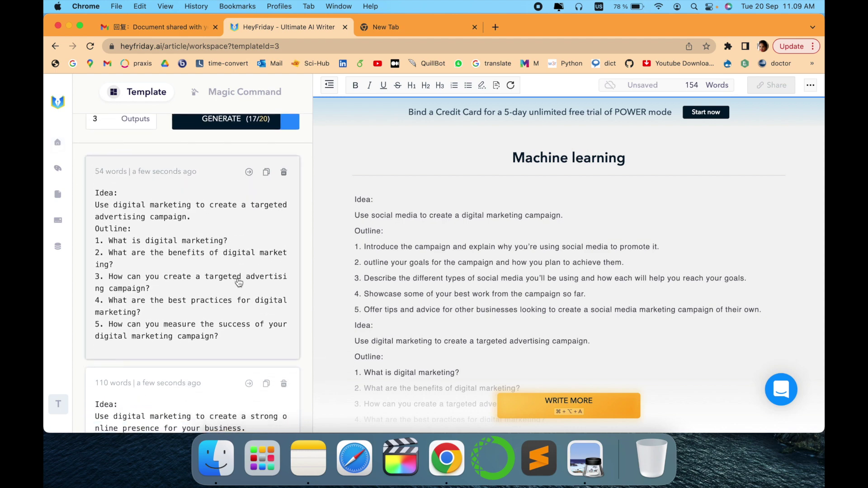
scroll(239, 282, down, 3)
scroll(239, 281, up, 5)
scroll(238, 281, up, 4)
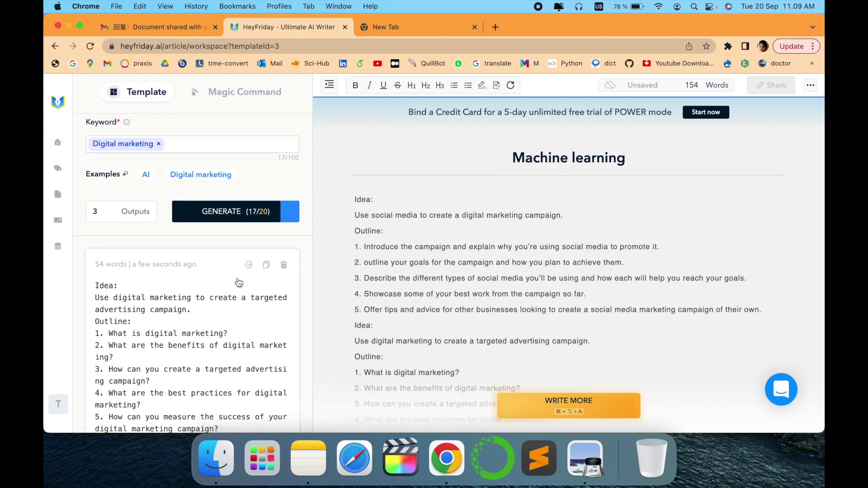
scroll(239, 282, up, 4)
scroll(239, 281, up, 2)
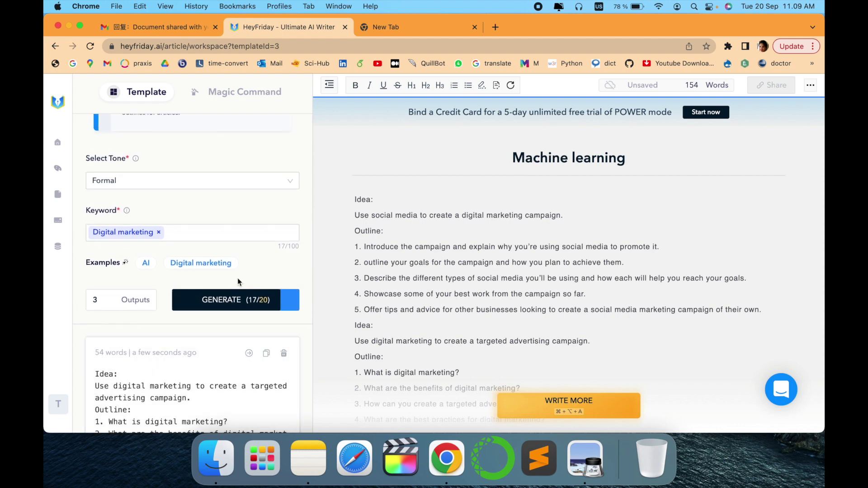
scroll(232, 177, up, 2)
scroll(231, 177, up, 1)
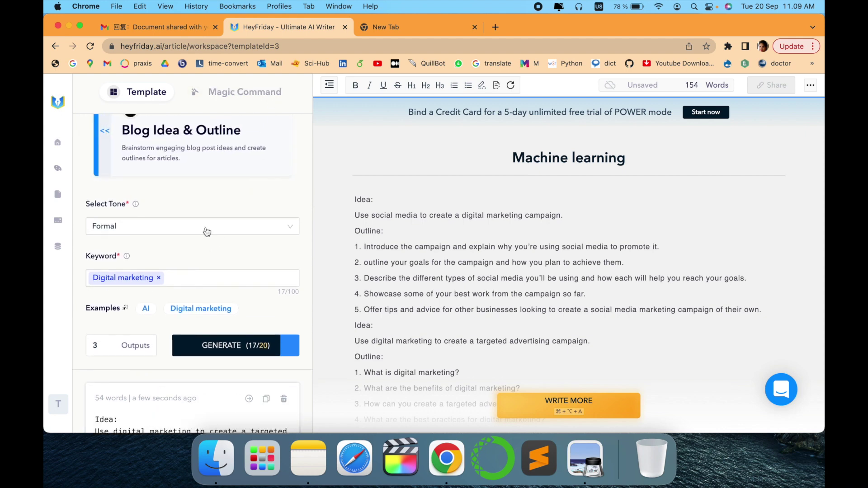
scroll(208, 231, up, 2)
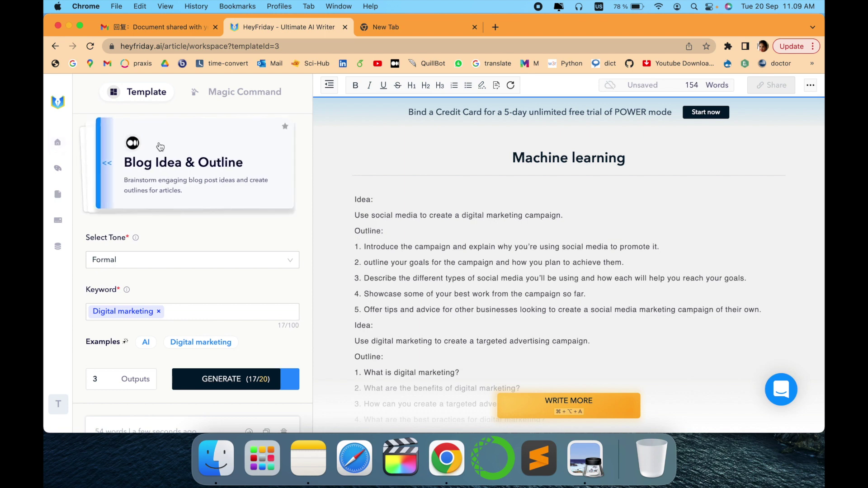
click(104, 164)
scroll(267, 287, down, 3)
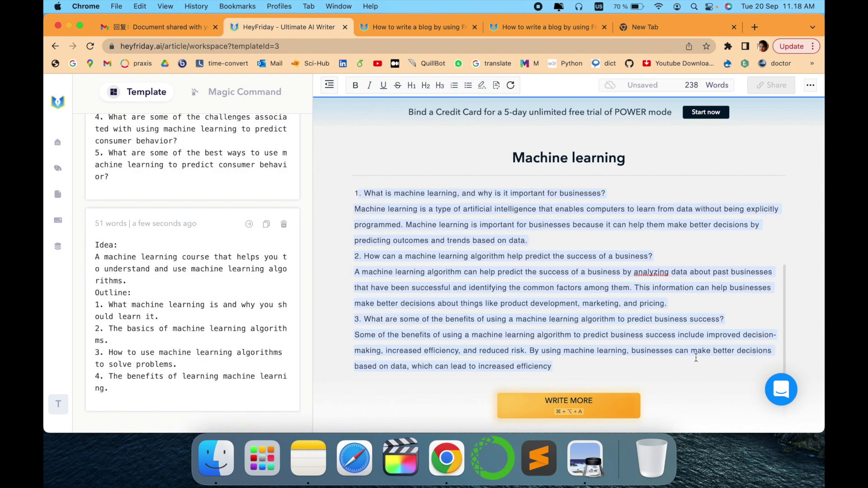
scroll(696, 358, down, 1)
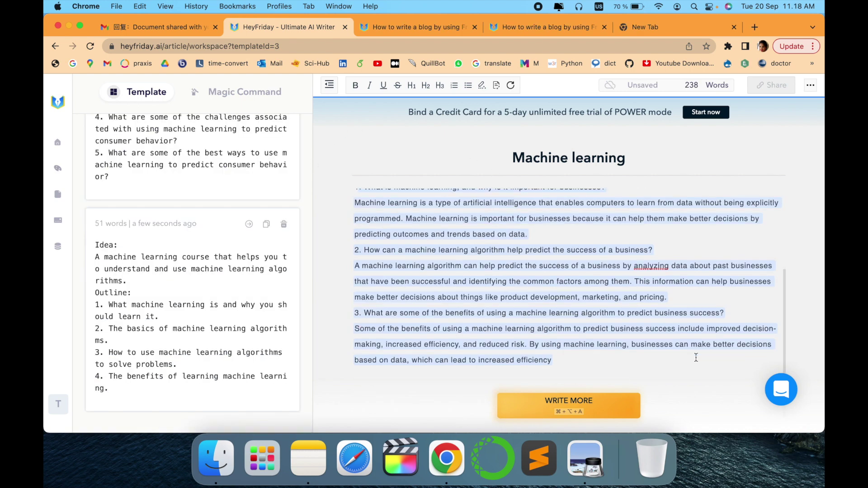
scroll(696, 358, up, 3)
scroll(696, 358, up, 2)
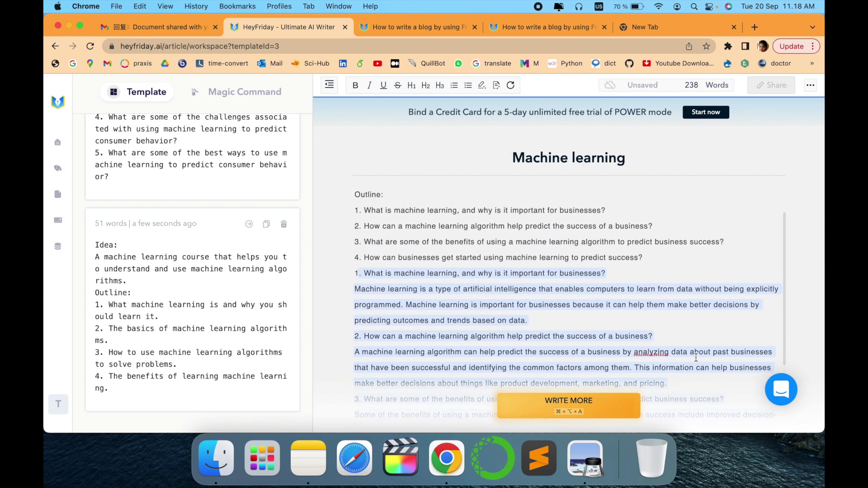
scroll(695, 358, down, 5)
scroll(696, 358, up, 5)
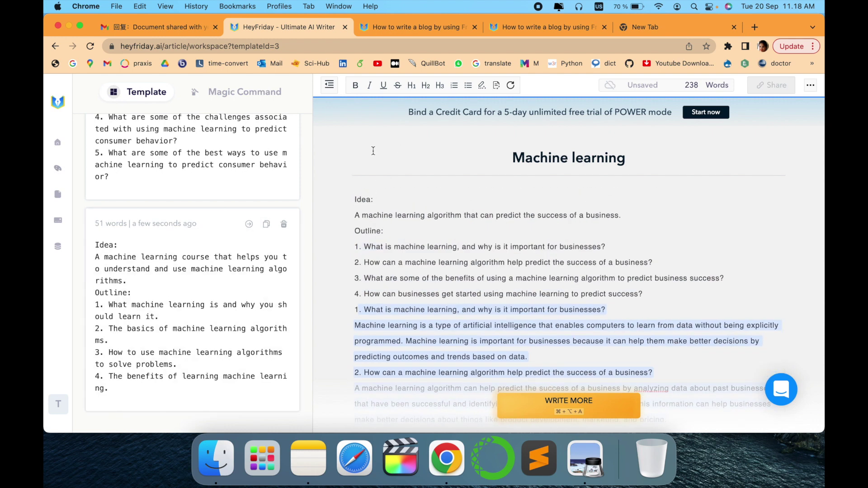
scroll(261, 279, up, 5)
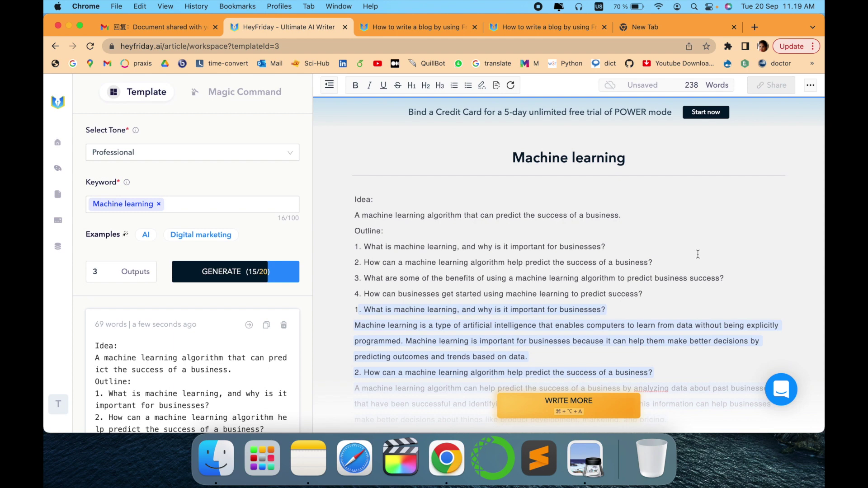
Step: Bring up the document's copy and export options
click(810, 86)
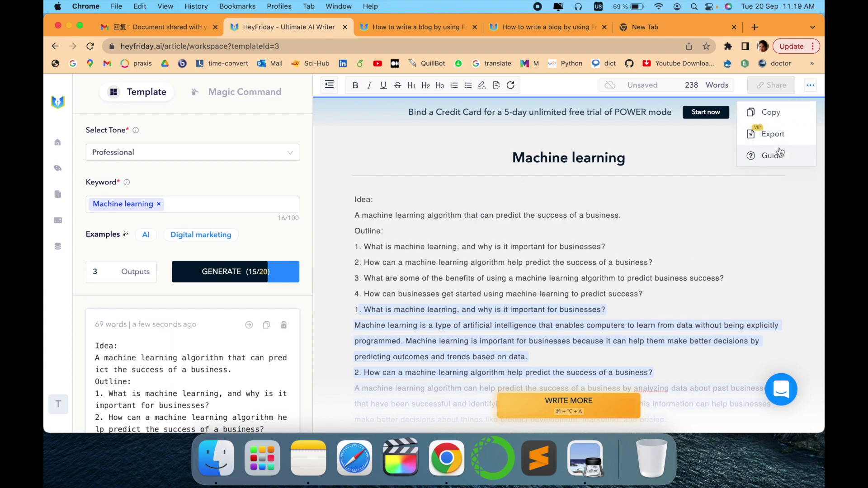
click(763, 201)
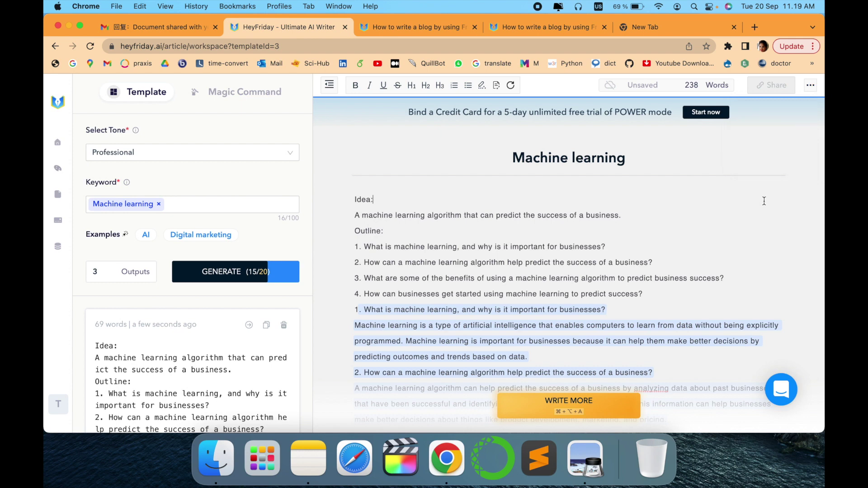
click(782, 387)
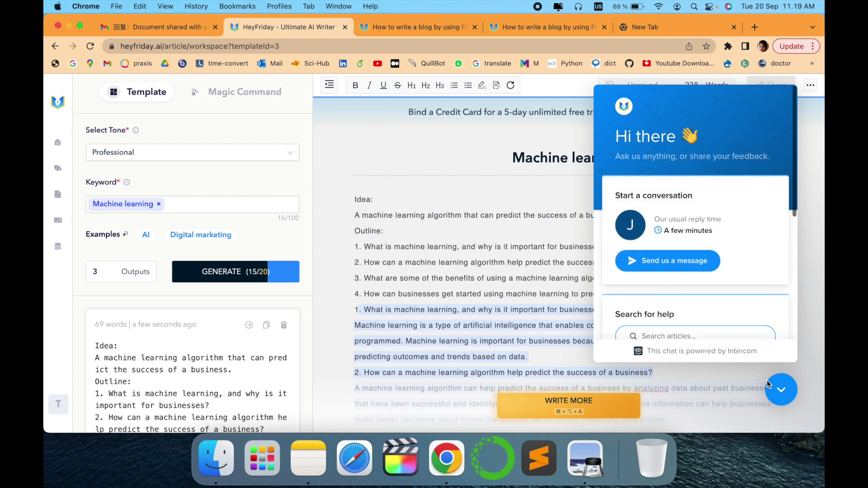
click(780, 389)
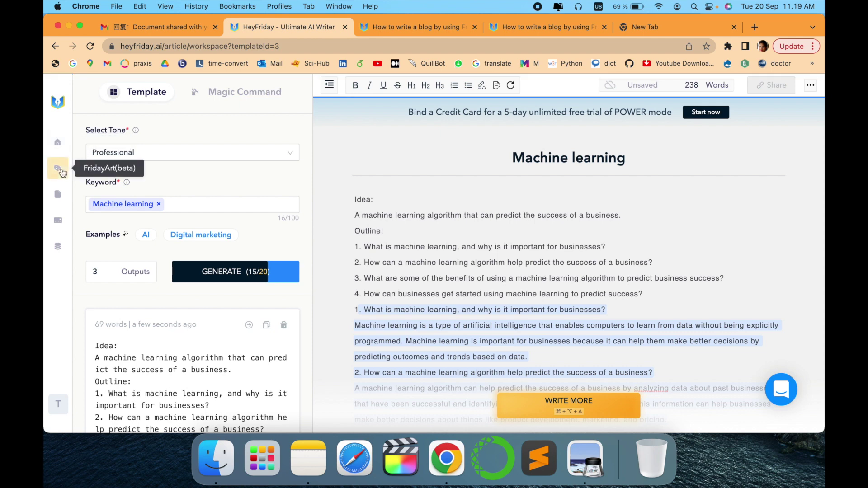
Step: Visit FridayArt(beta), leave its description empty, and switch to the Documents list
click(58, 169)
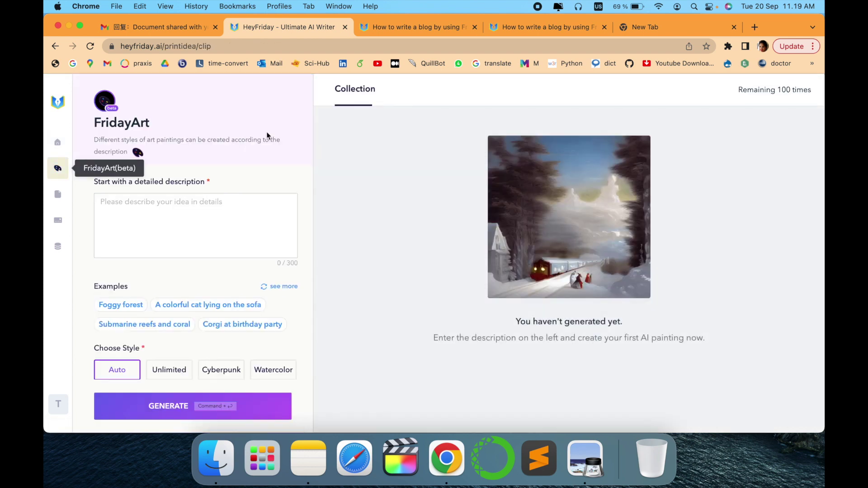
scroll(211, 252, down, 3)
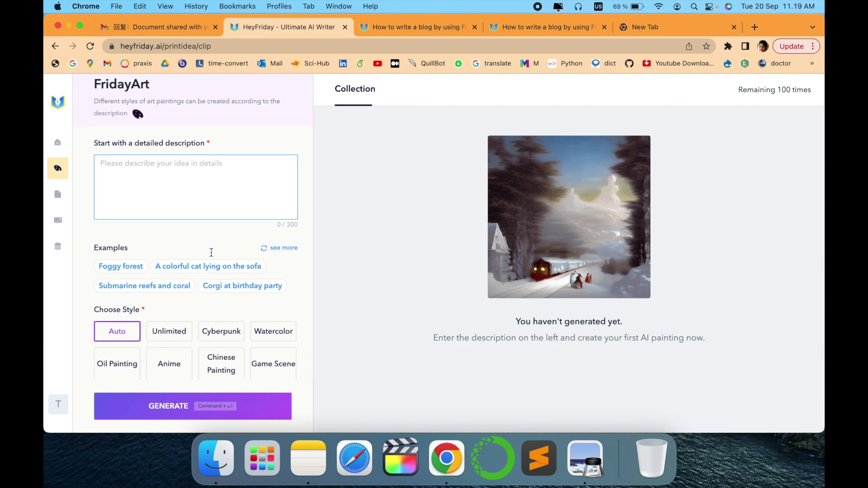
scroll(211, 253, up, 3)
click(211, 252)
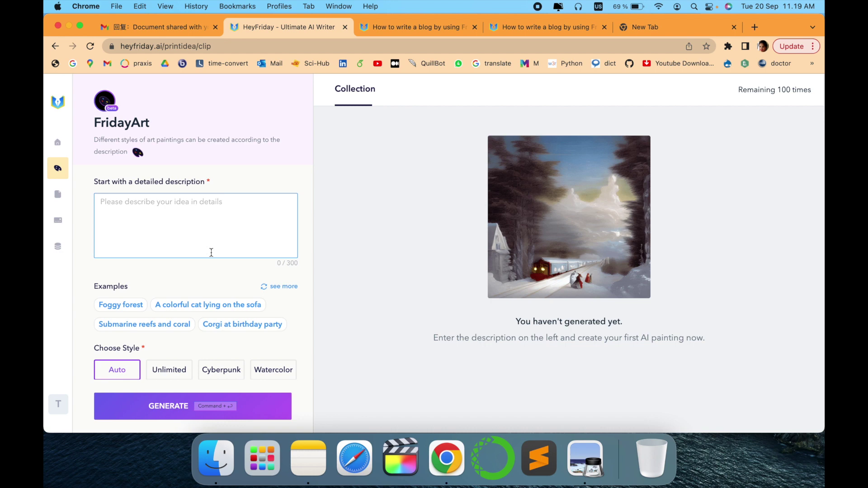
click(82, 169)
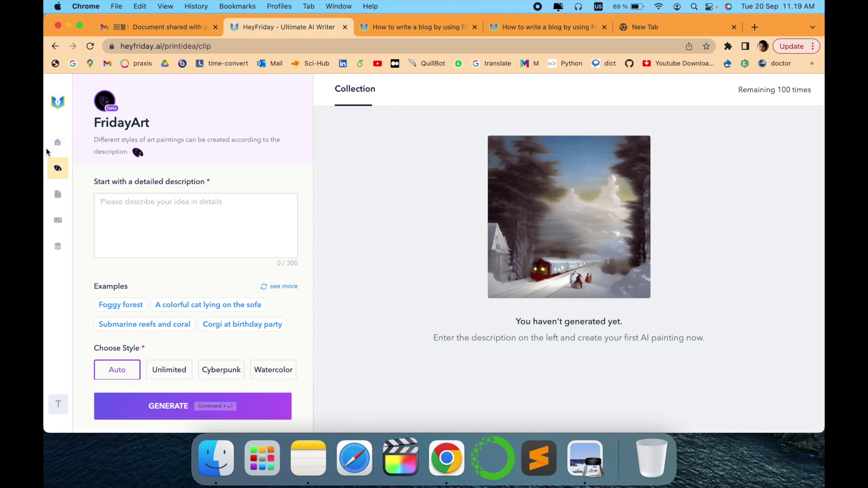
click(58, 194)
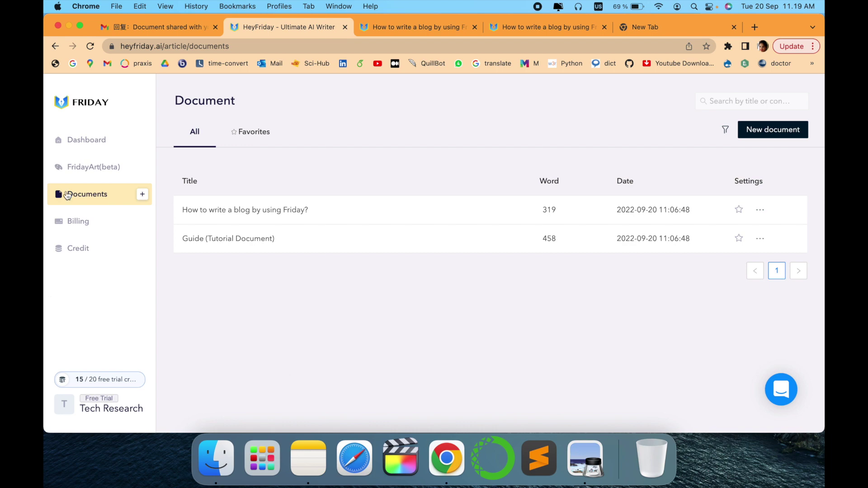
Step: Go to Billing and expand then collapse the FAQ 'Is the content from Friday original?'
click(76, 222)
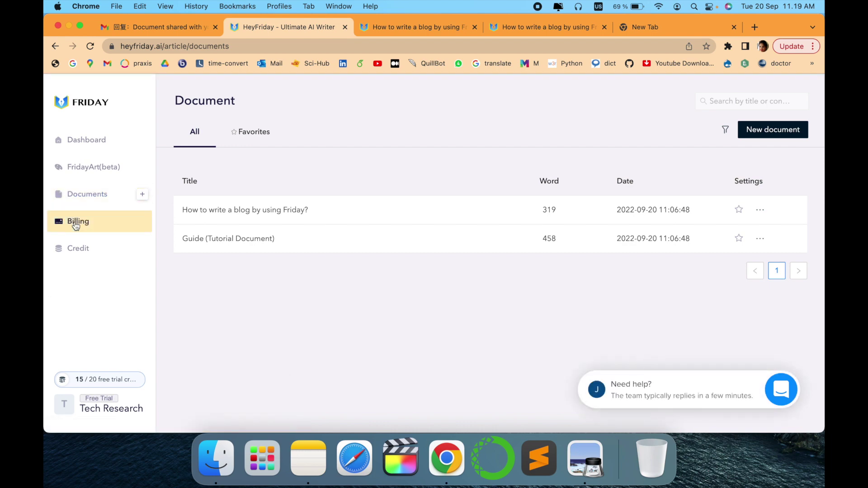
scroll(336, 355, down, 1)
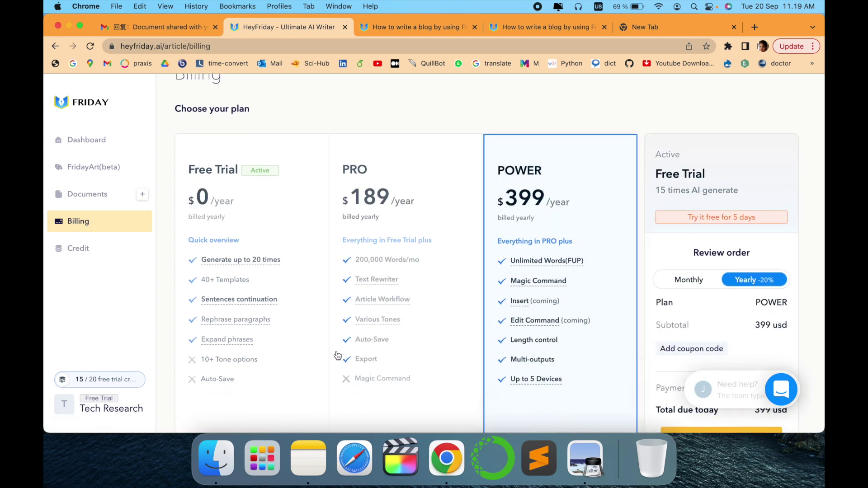
scroll(338, 355, down, 1)
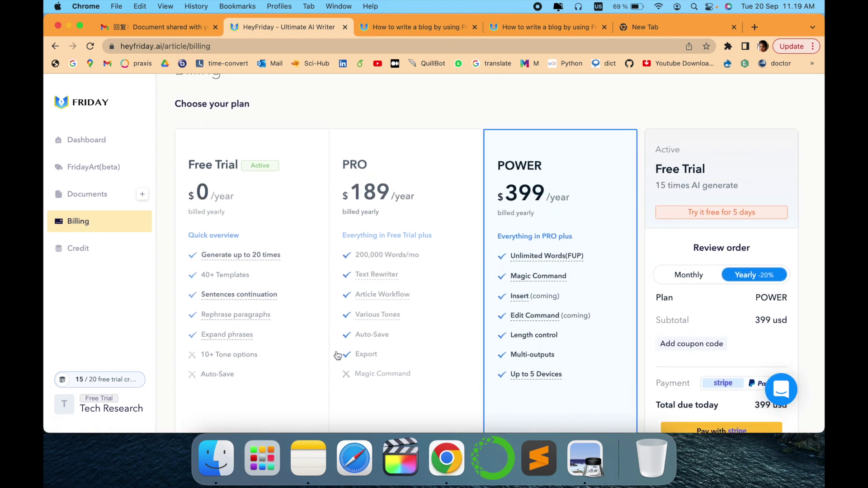
scroll(337, 355, down, 1)
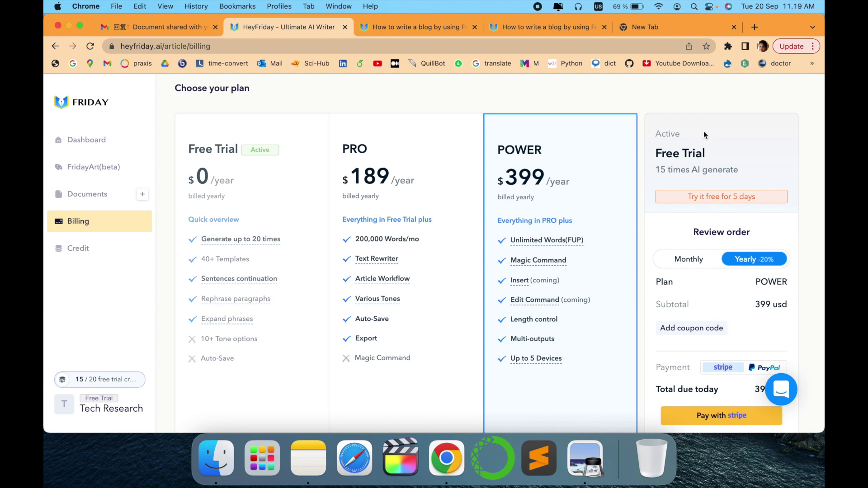
scroll(614, 330, down, 3)
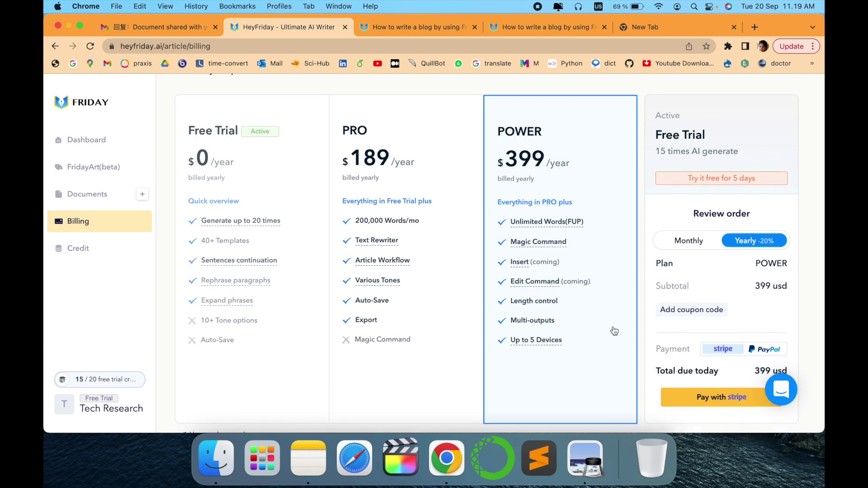
scroll(614, 330, down, 2)
scroll(614, 331, up, 1)
scroll(613, 330, down, 3)
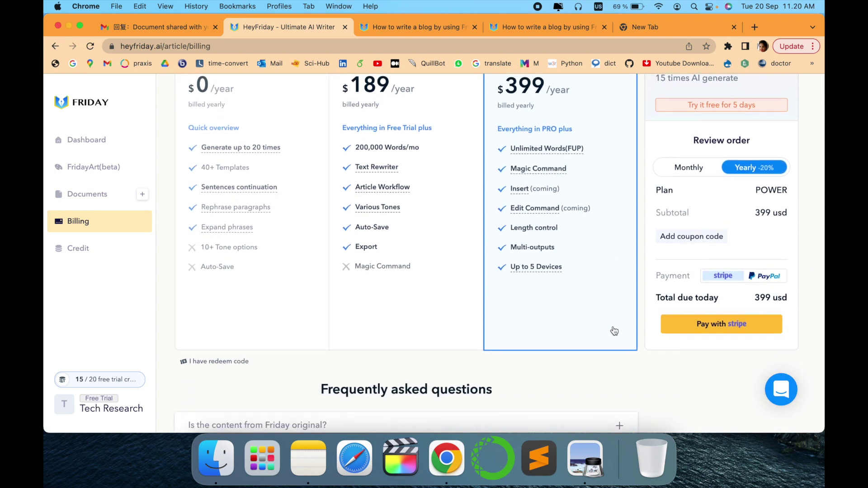
scroll(613, 330, down, 3)
scroll(614, 330, down, 1)
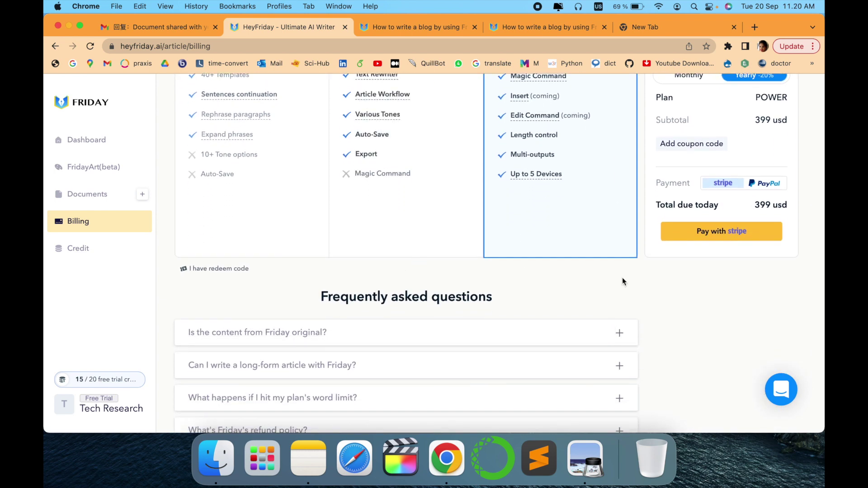
scroll(512, 316, down, 1)
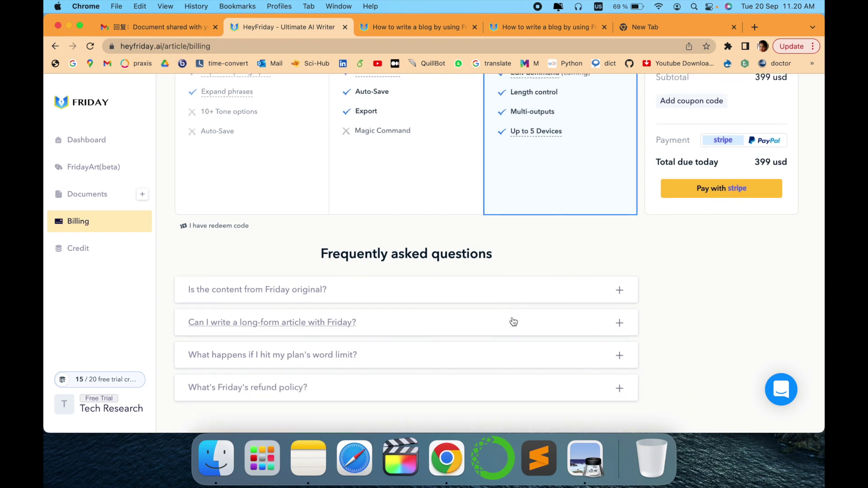
click(472, 291)
scroll(407, 353, down, 1)
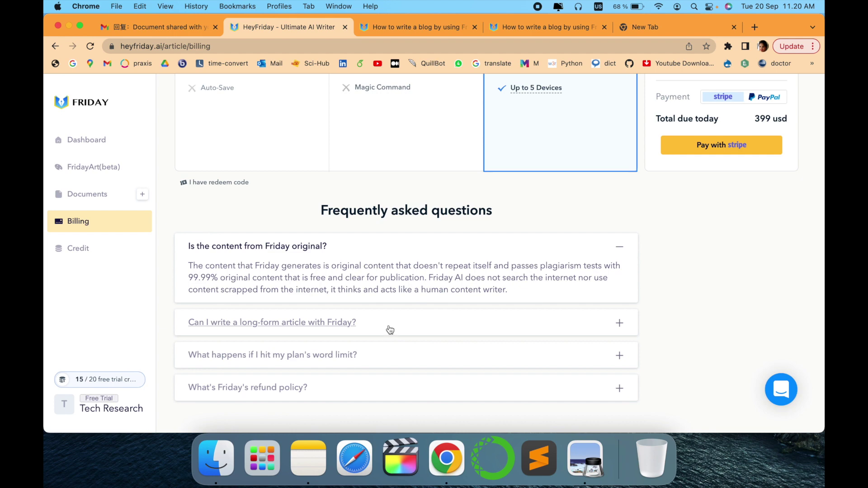
scroll(391, 329, up, 1)
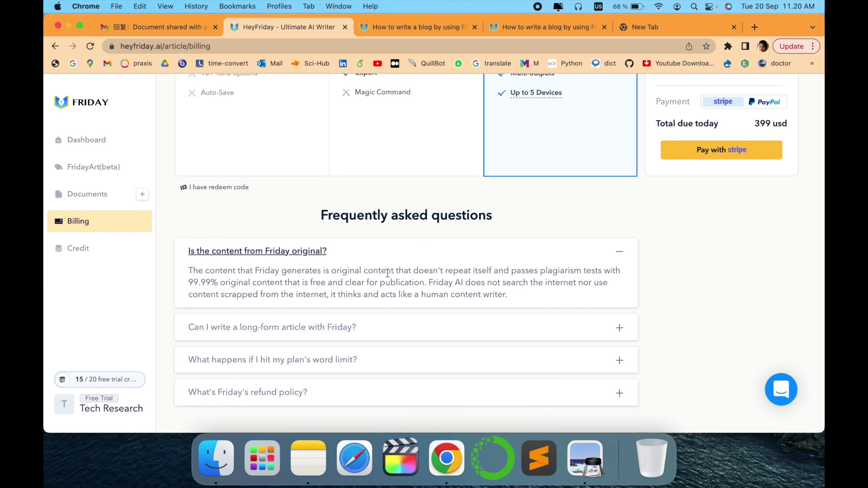
click(303, 255)
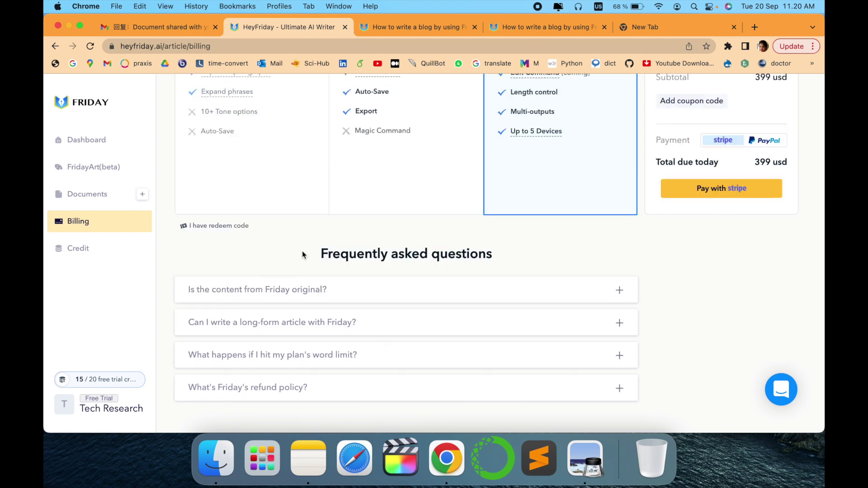
scroll(298, 250, up, 3)
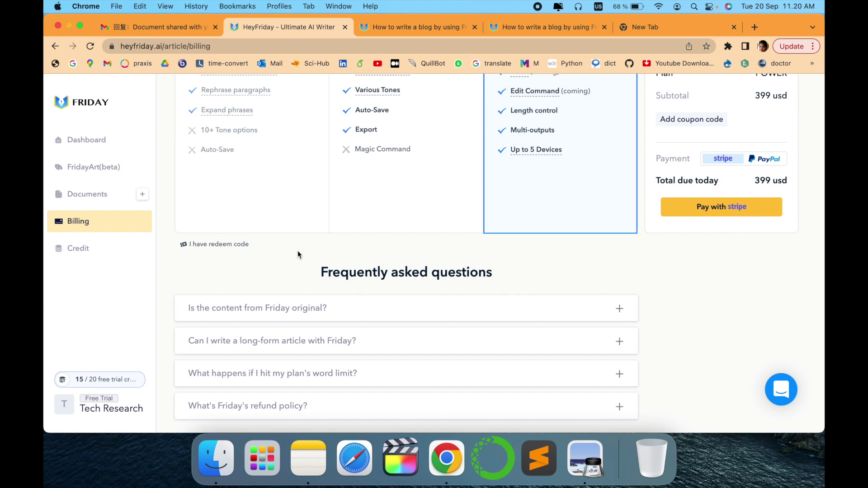
Step: Review the Credit page, return to the Dashboard and filter to Email templates
click(77, 253)
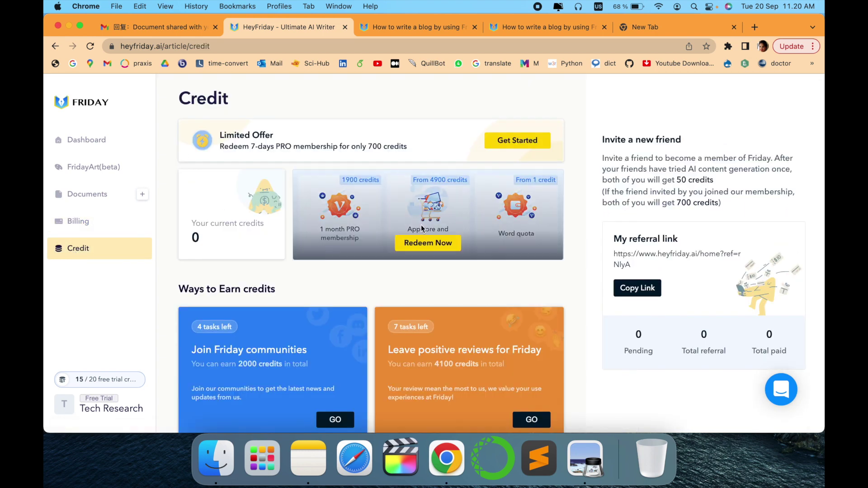
scroll(404, 285, down, 2)
scroll(402, 284, down, 2)
scroll(403, 284, down, 2)
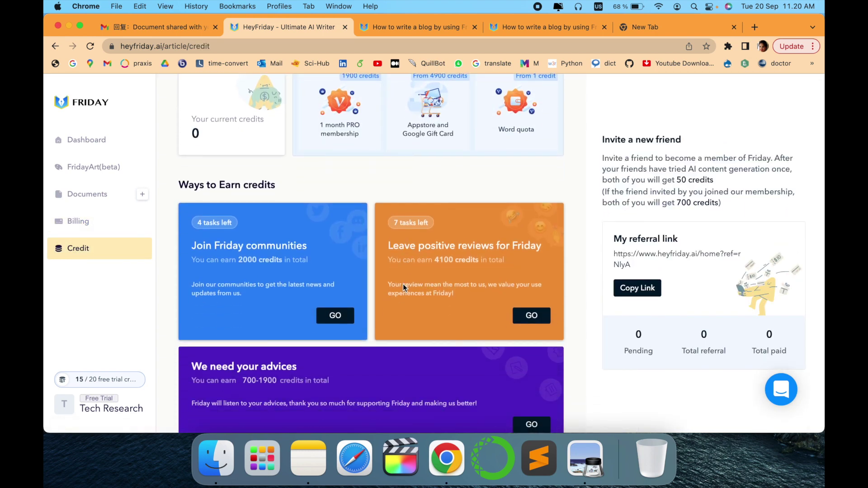
scroll(403, 285, down, 2)
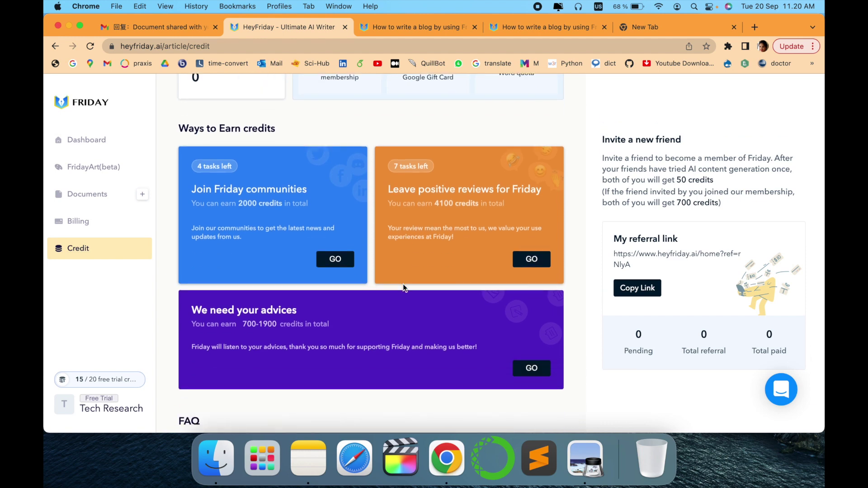
scroll(403, 284, down, 2)
scroll(402, 285, down, 3)
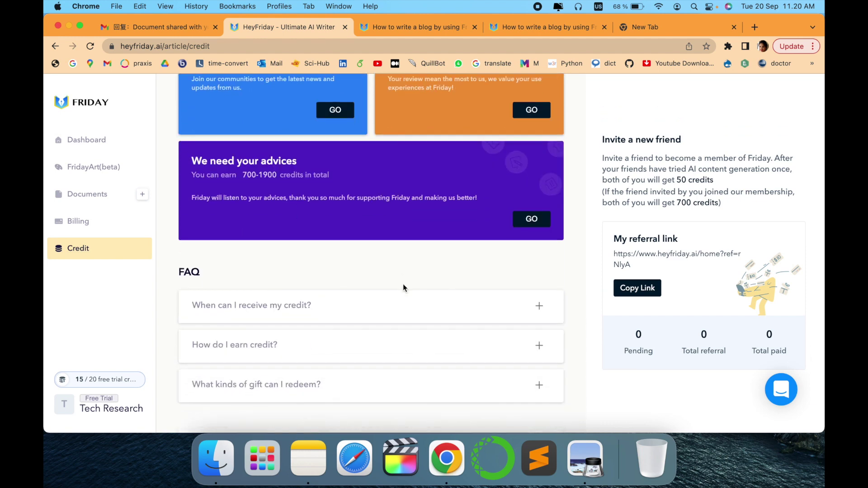
scroll(403, 284, down, 1)
scroll(403, 284, up, 1)
scroll(402, 284, up, 4)
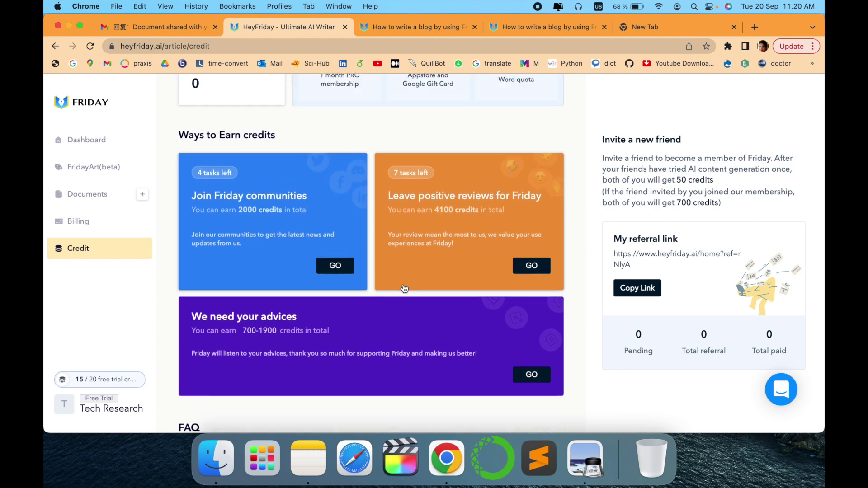
scroll(403, 287, up, 4)
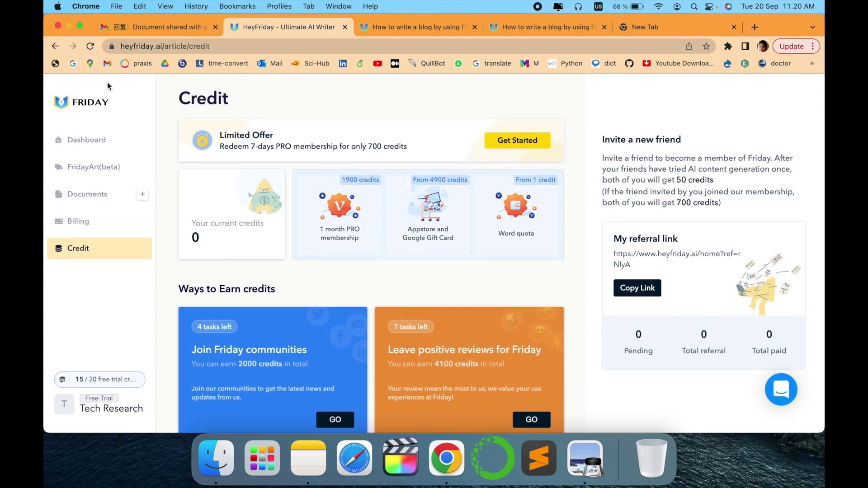
click(87, 141)
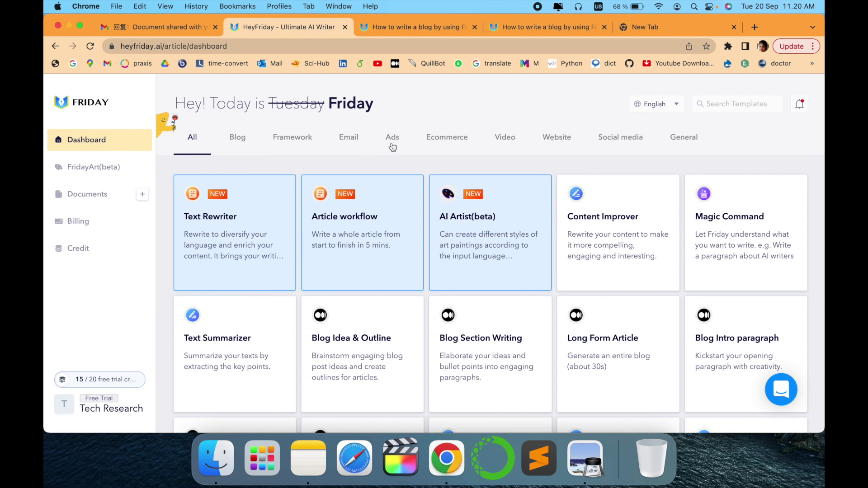
click(354, 140)
mouse_move(362, 224)
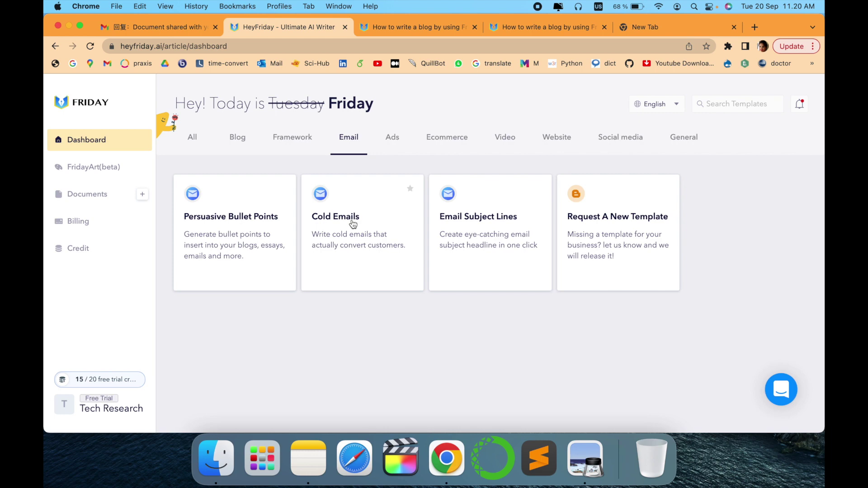
Step: In Cold Emails enter product 'GYM software' and company 'nike', then generate drafts
click(353, 223)
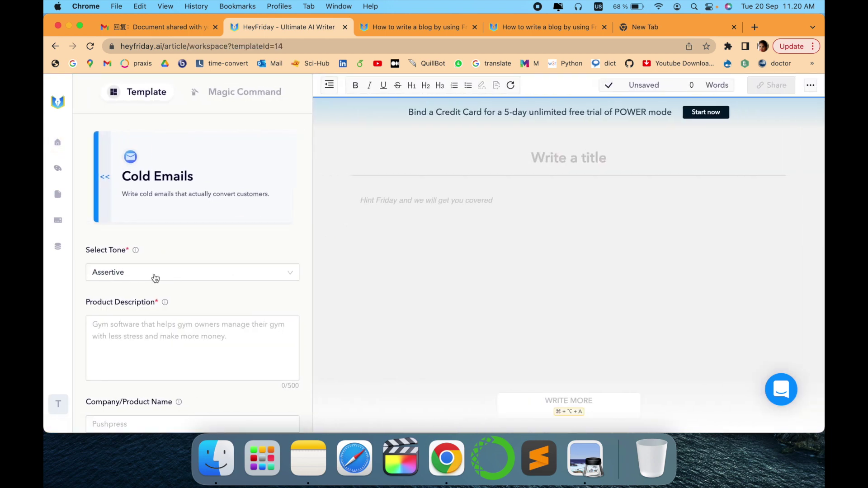
click(154, 338)
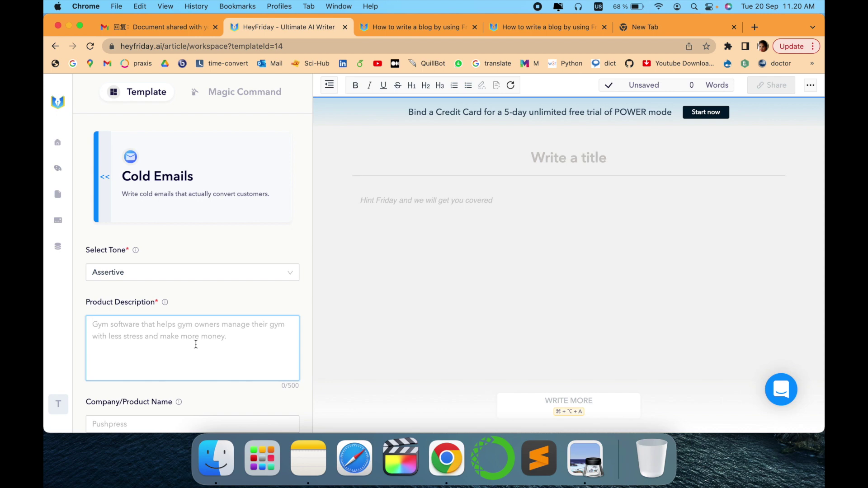
text(GYM softwarenike)
text(GYM software)
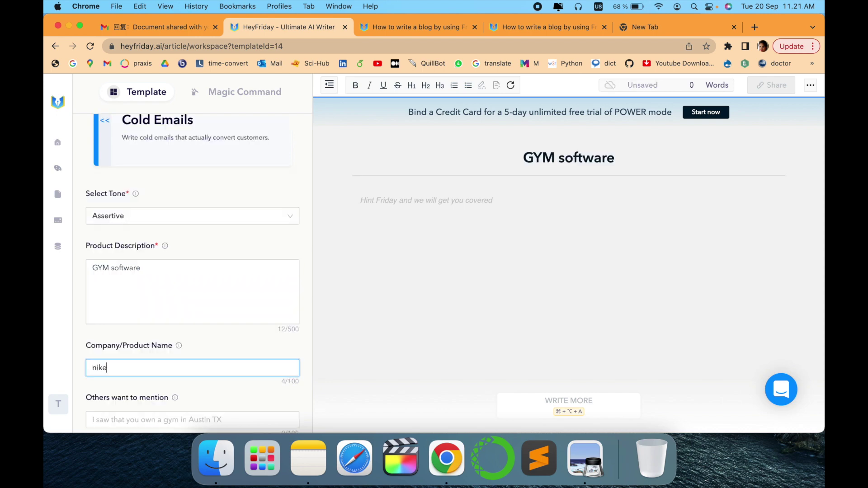
click(160, 419)
scroll(159, 367, down, 2)
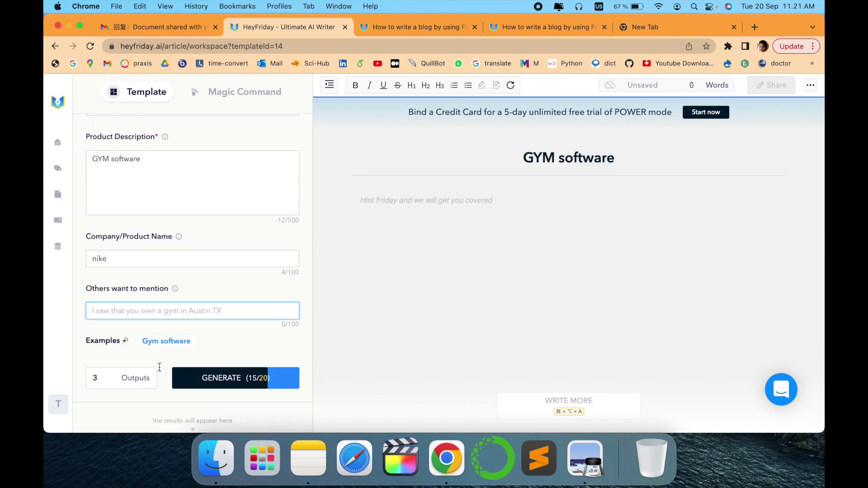
click(248, 379)
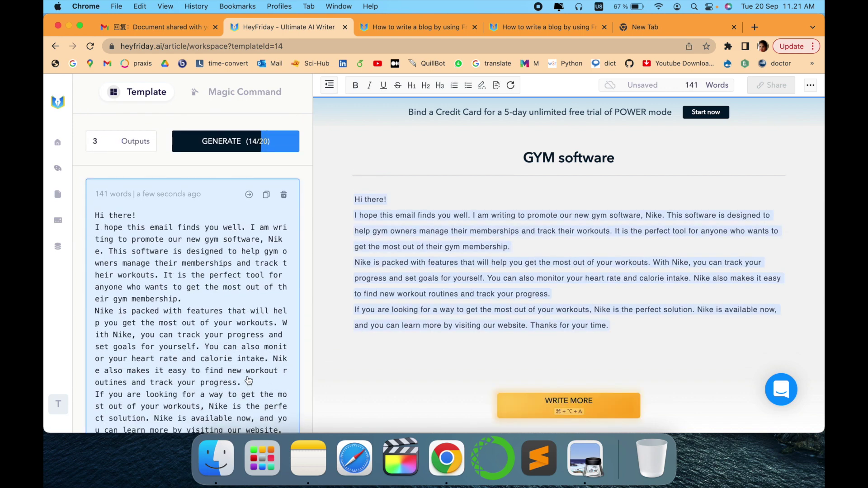
scroll(248, 376, down, 1)
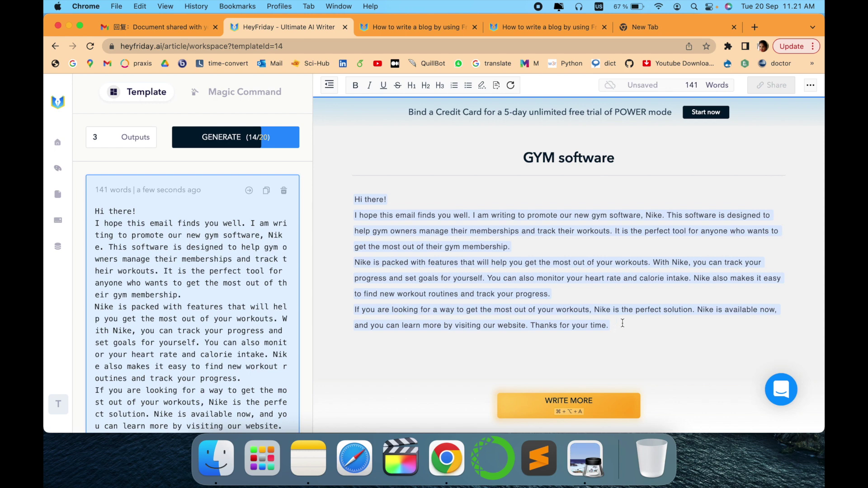
Step: Select the whole generated Nike cold email in the editor
drag(622, 324, 359, 200)
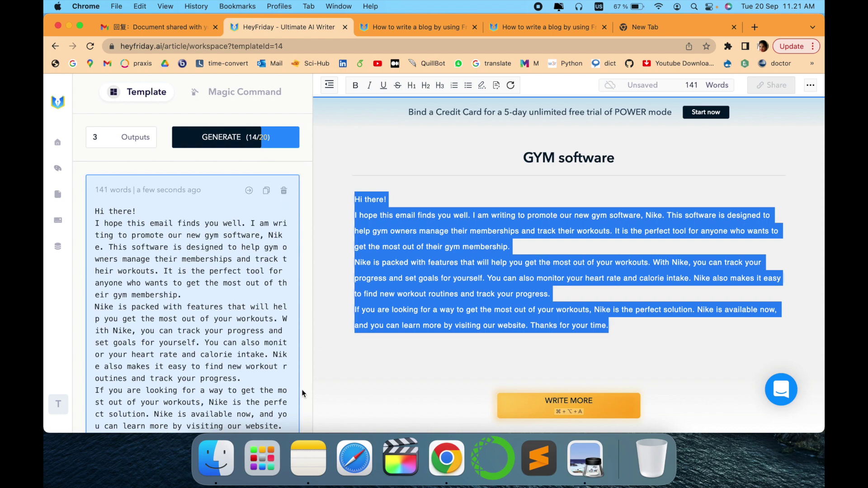
scroll(237, 400, down, 5)
scroll(238, 400, down, 5)
scroll(237, 401, down, 5)
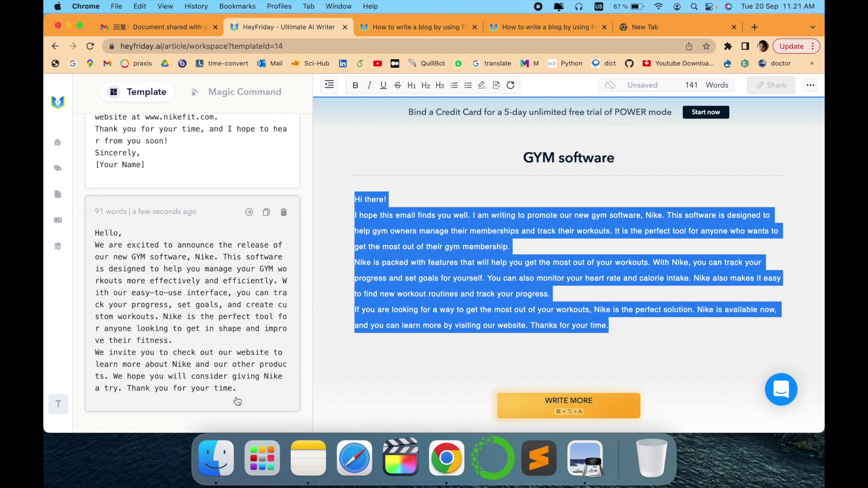
scroll(237, 402, up, 10)
scroll(238, 402, up, 10)
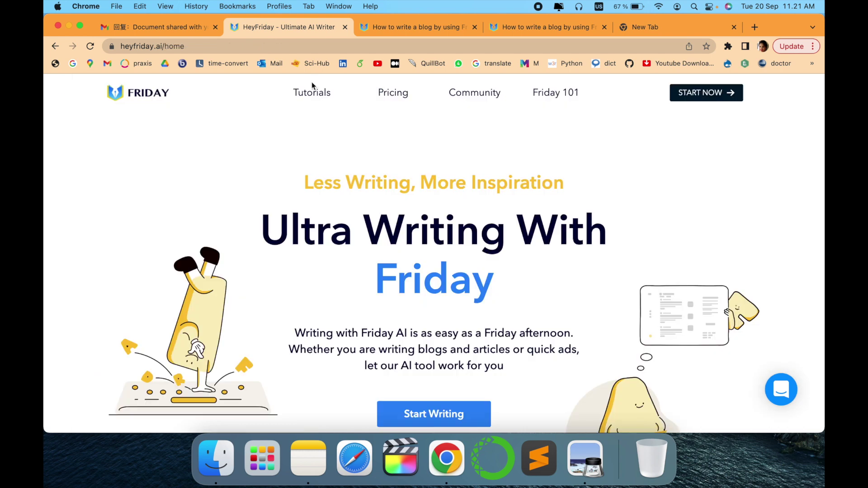
Step: View Tutorials in a new tab, return to HeyFriday and go to the Pricing page
click(311, 92)
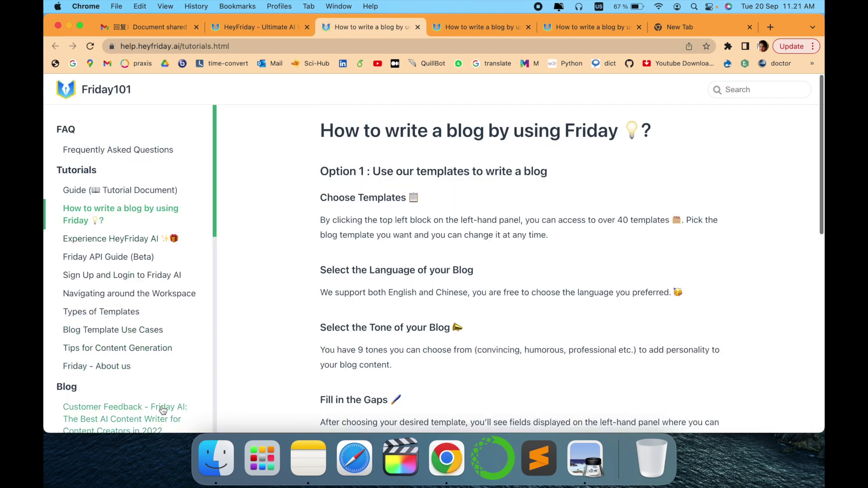
click(264, 26)
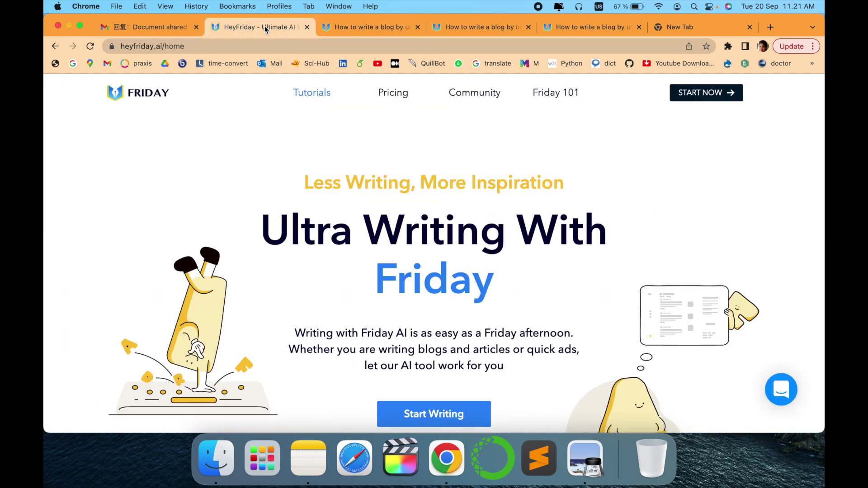
click(393, 93)
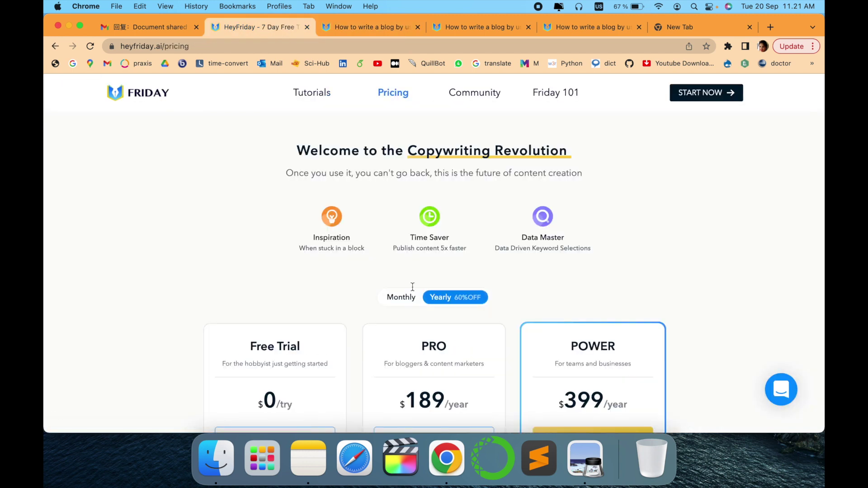
scroll(400, 352, down, 3)
scroll(400, 356, down, 3)
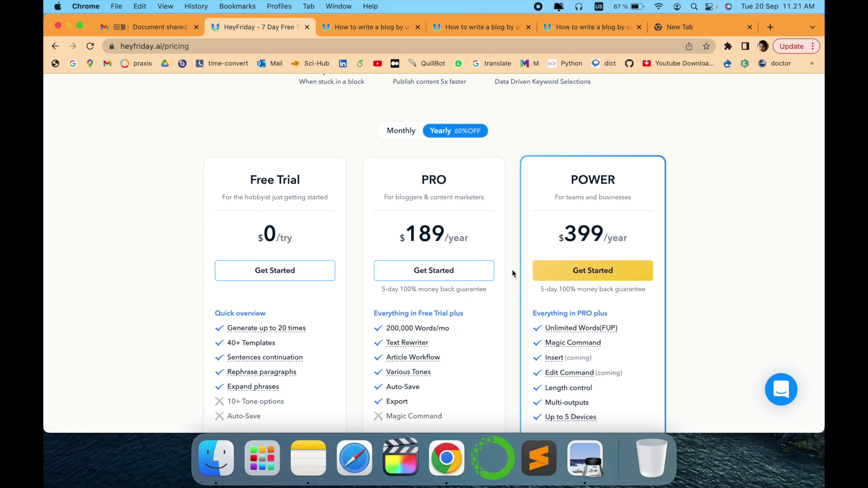
scroll(575, 295, down, 3)
scroll(574, 294, down, 3)
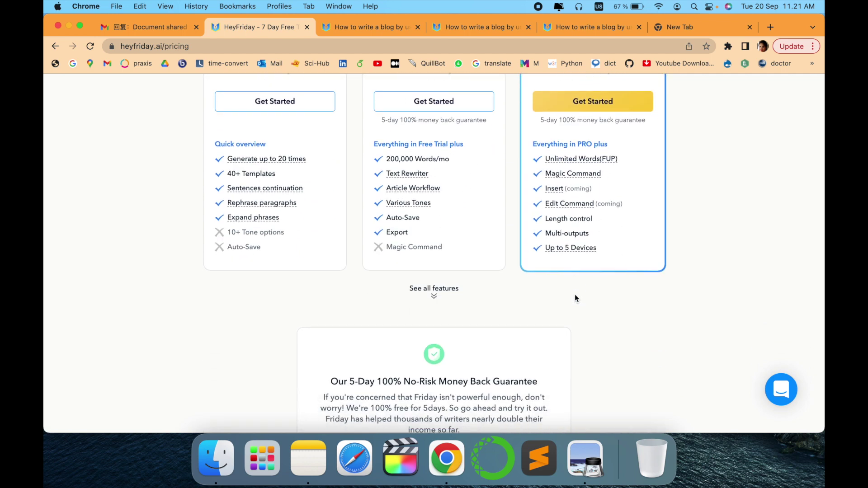
scroll(574, 294, down, 2)
scroll(574, 294, down, 4)
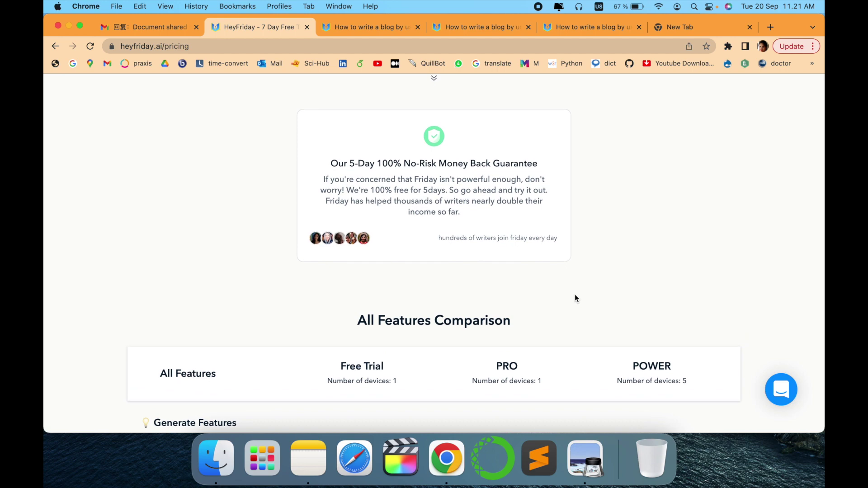
scroll(630, 299, down, 3)
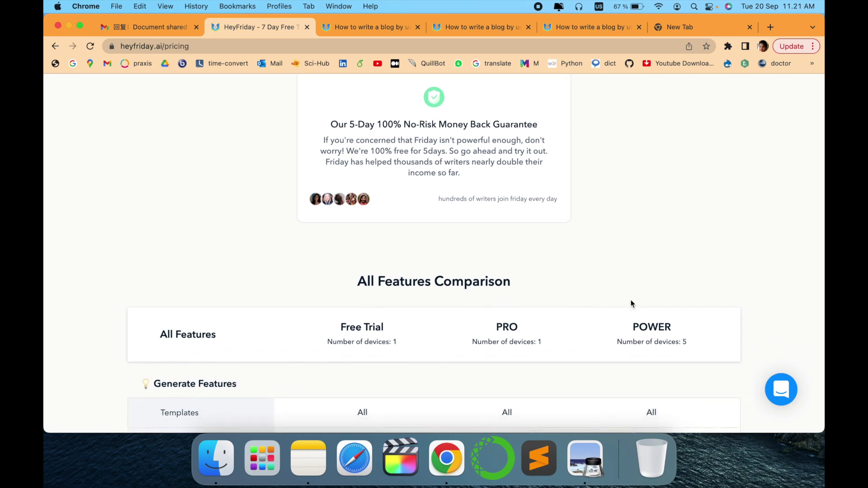
scroll(631, 300, down, 3)
scroll(631, 300, down, 1)
scroll(631, 300, down, 2)
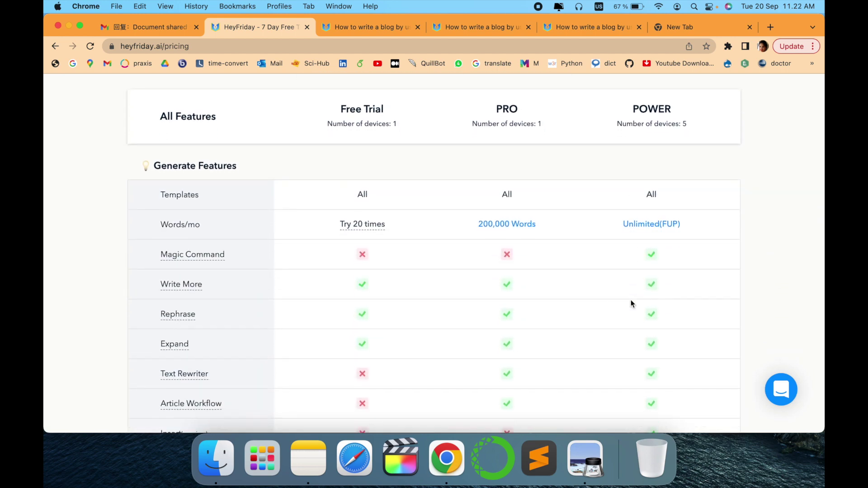
scroll(630, 300, down, 1)
scroll(630, 300, down, 1)
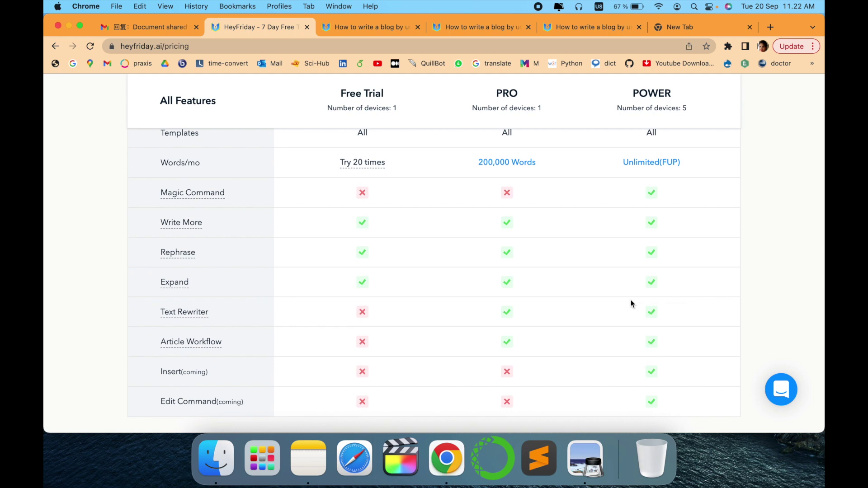
scroll(631, 300, up, 1)
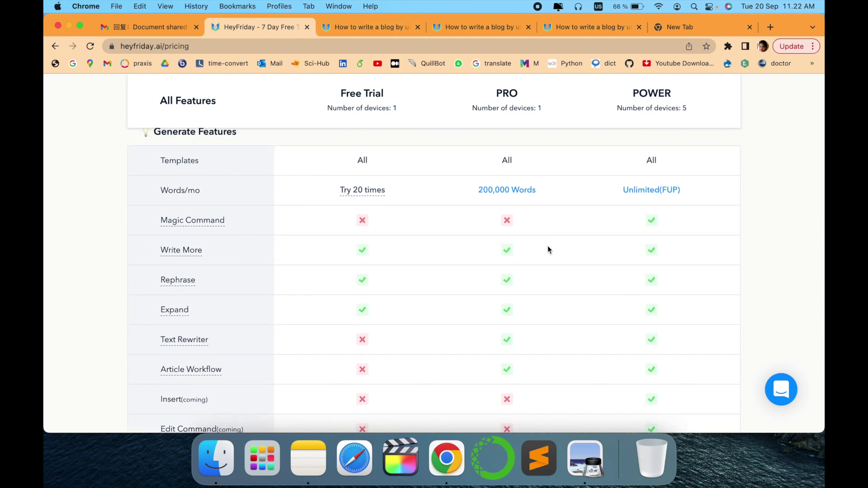
scroll(735, 256, down, 3)
scroll(735, 256, down, 3)
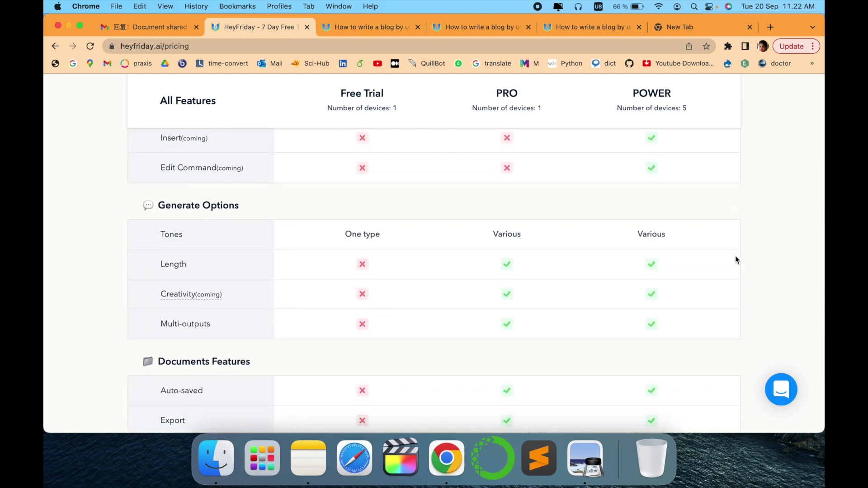
scroll(734, 256, down, 2)
scroll(735, 255, down, 2)
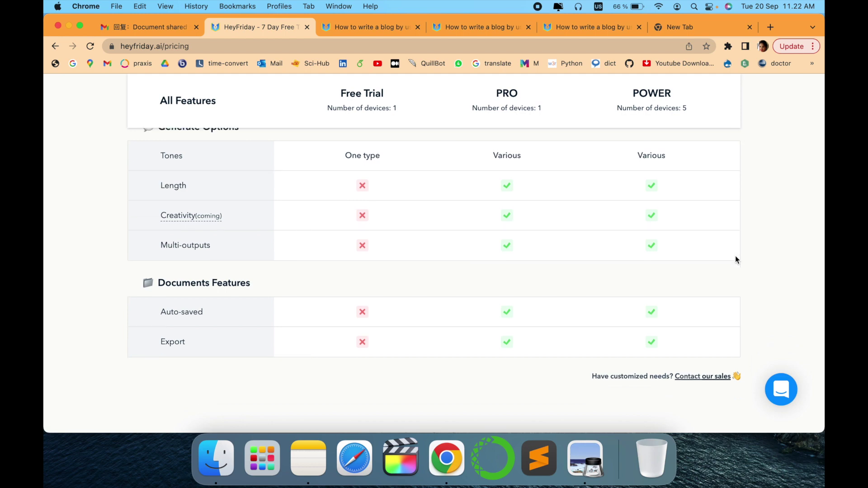
scroll(736, 259, up, 3)
scroll(736, 260, up, 3)
scroll(736, 260, up, 6)
scroll(737, 260, up, 3)
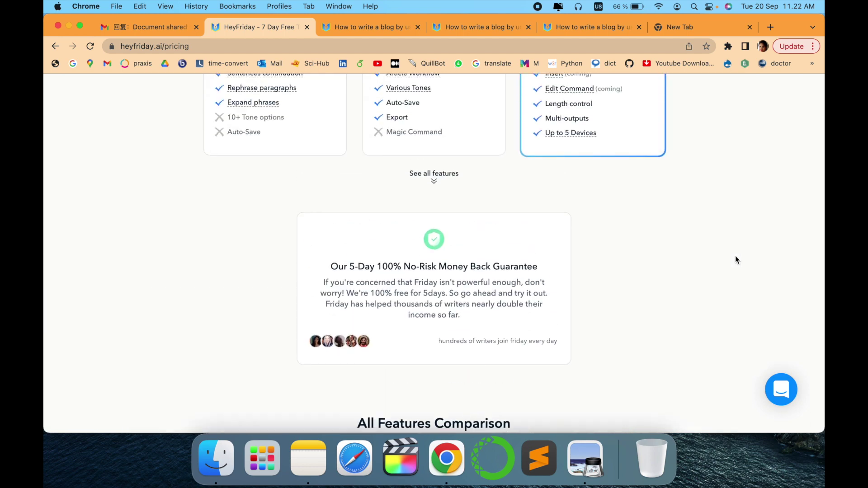
scroll(736, 260, up, 5)
scroll(736, 259, up, 5)
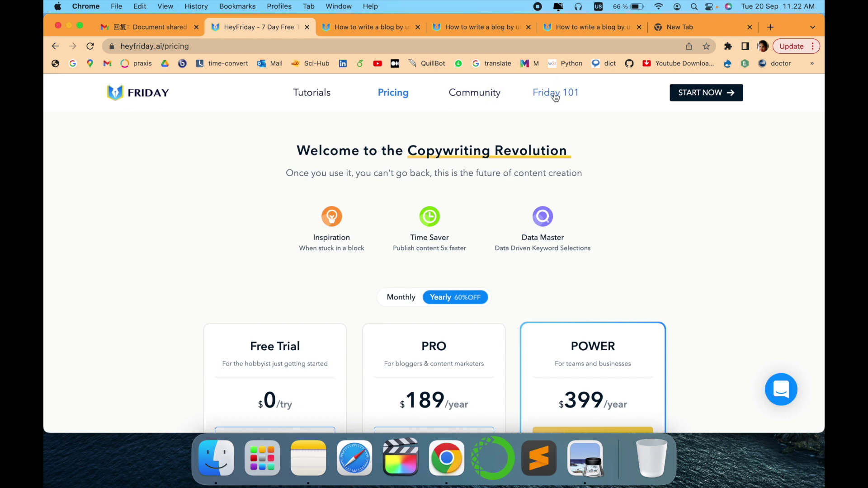
Step: Visit the Community page and Friday 101 guide, then open the Tech Research YouTube channel
click(495, 95)
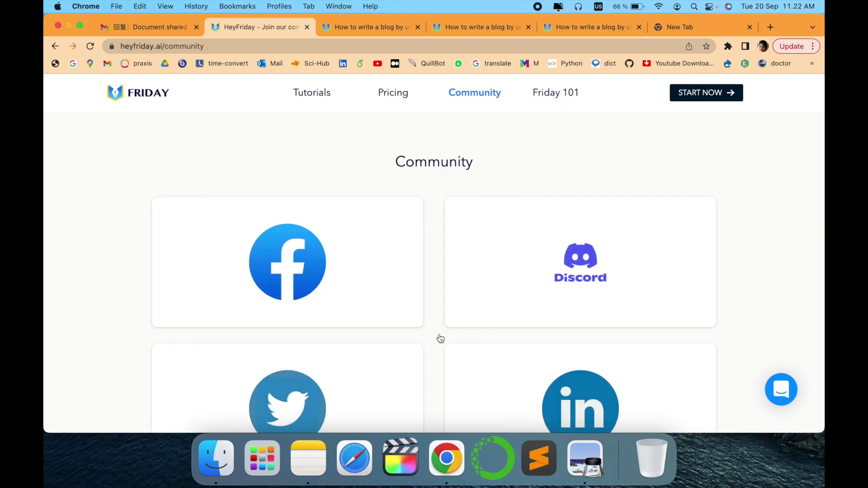
scroll(440, 338, down, 3)
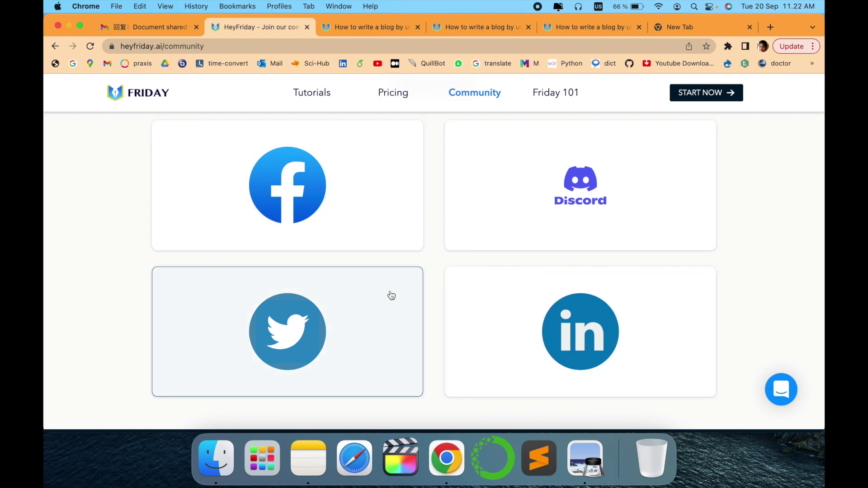
scroll(391, 295, up, 3)
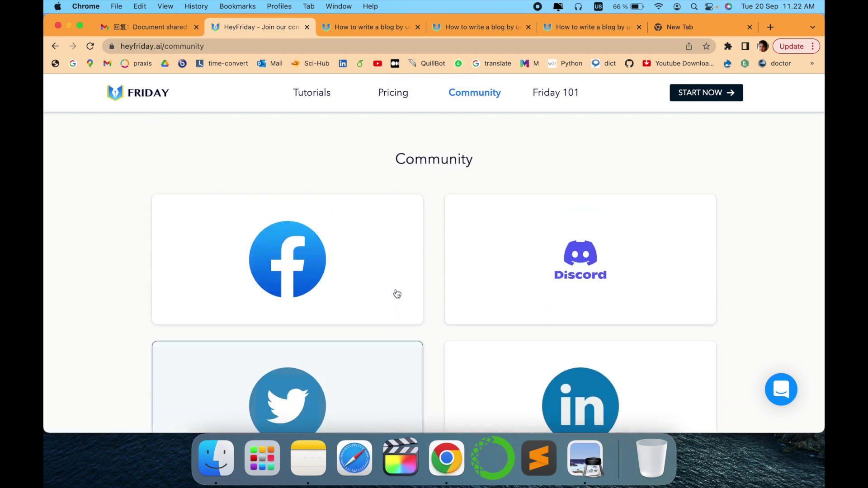
click(568, 97)
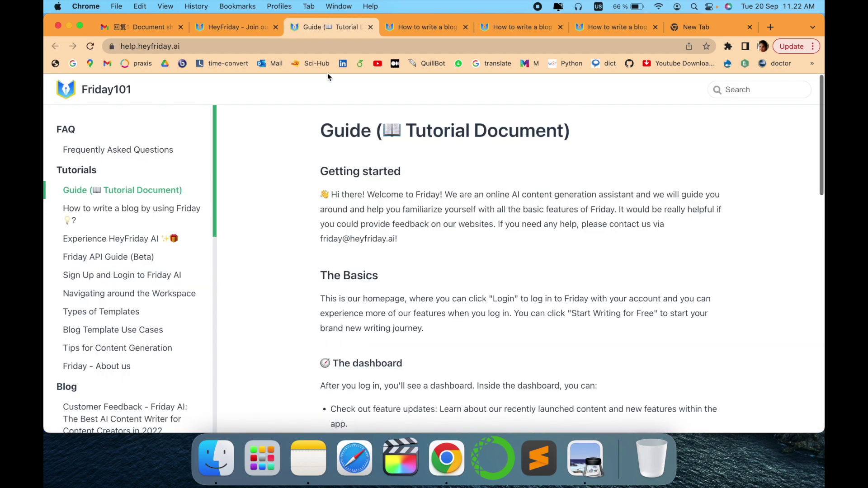
click(240, 24)
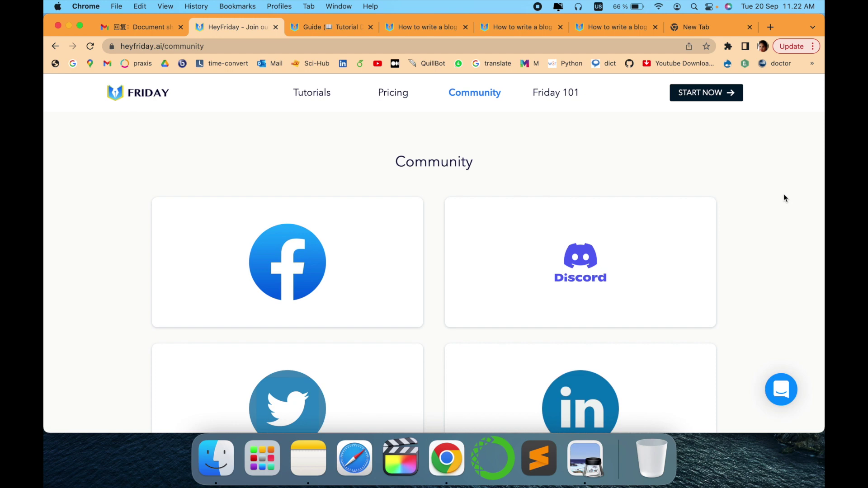
scroll(783, 195, down, 2)
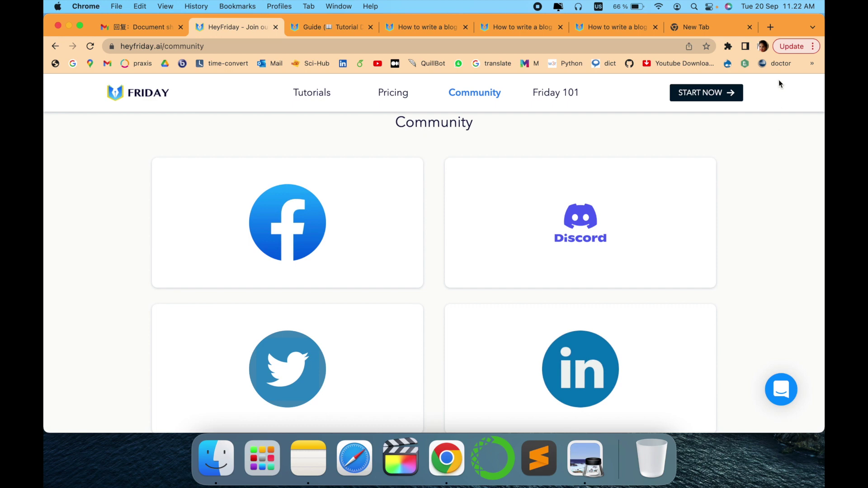
super+click(780, 63)
scroll(808, 355, up, 2)
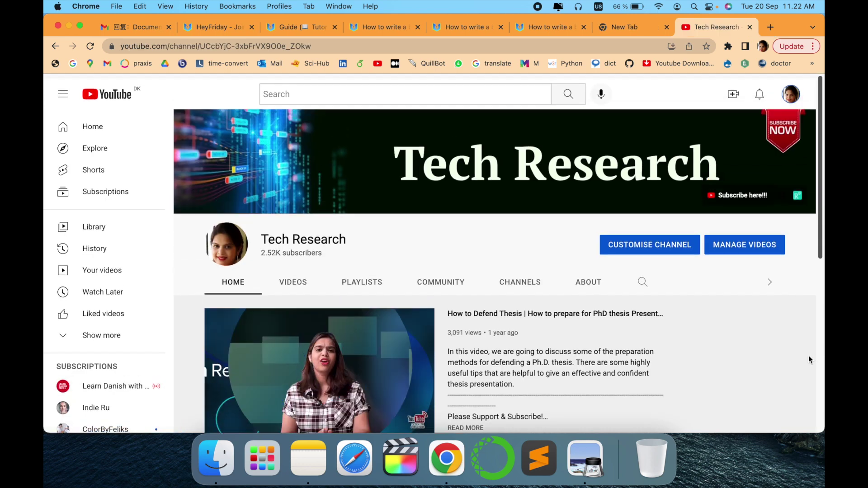